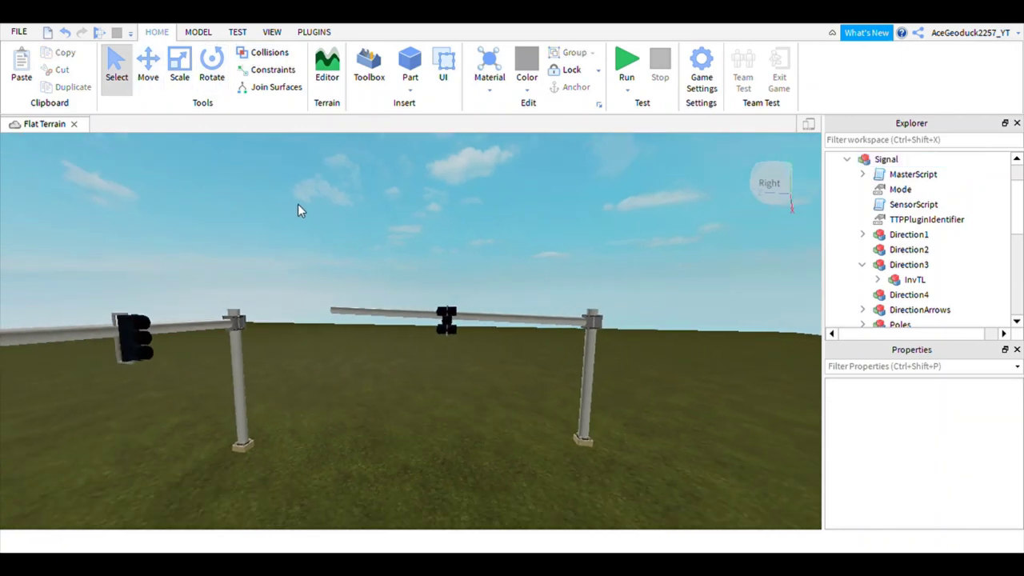
- Open the existing traffic signal setup for editing in the Traffic Signals plugin and show the Direction 3 signals
key(w)
click(320, 33)
click(606, 76)
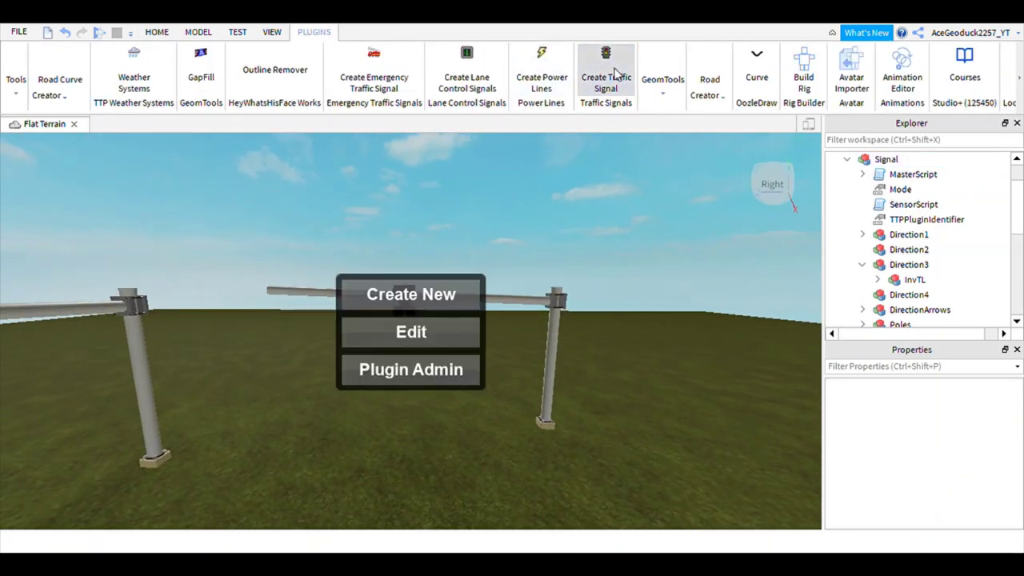
click(464, 338)
click(436, 326)
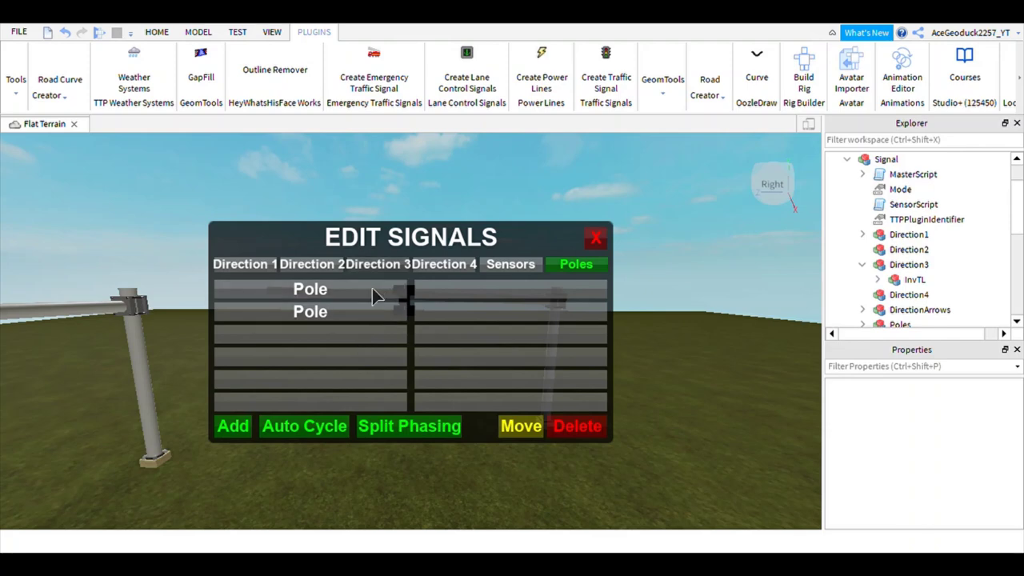
click(376, 264)
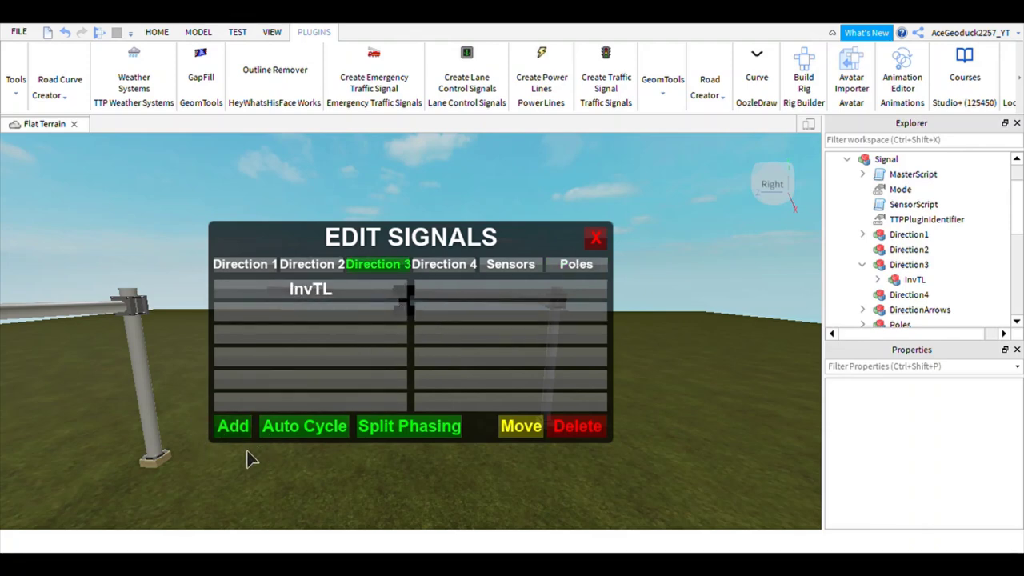
- Add a three-section left-arrow signal to Direction 3, placing it on the mast arm between the InvTL signal and the arm's free end
click(232, 426)
click(295, 250)
click(377, 512)
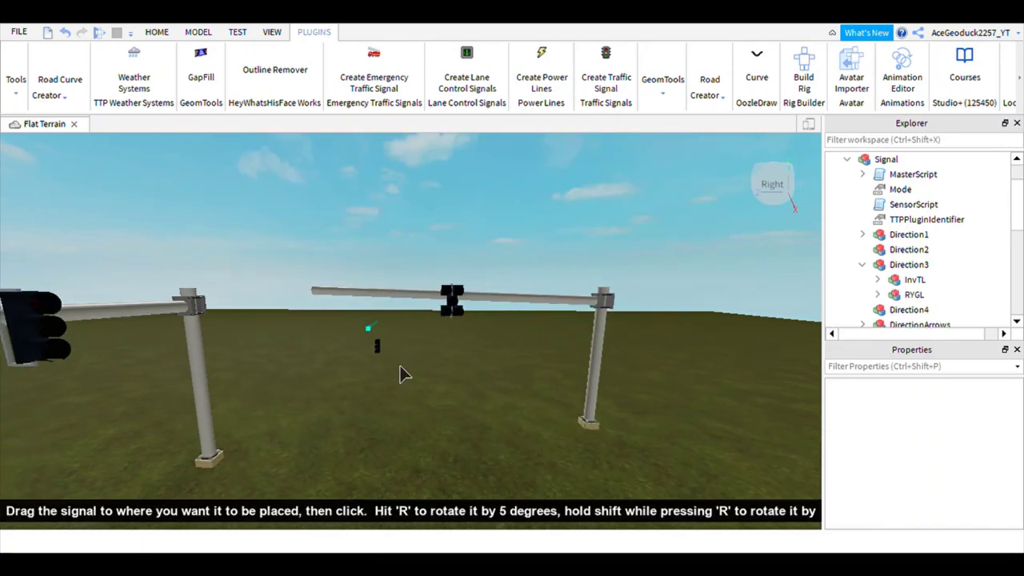
click(410, 310)
click(366, 479)
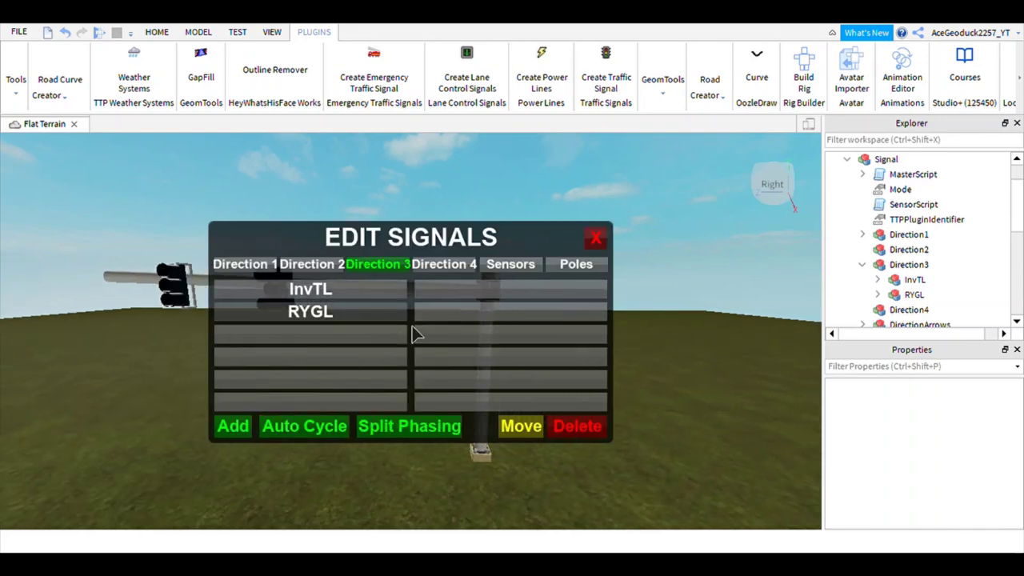
- Add a 3 Section signal to Direction 3, placing it on the mast arm between the InvTL signal and the pole
click(233, 426)
click(178, 192)
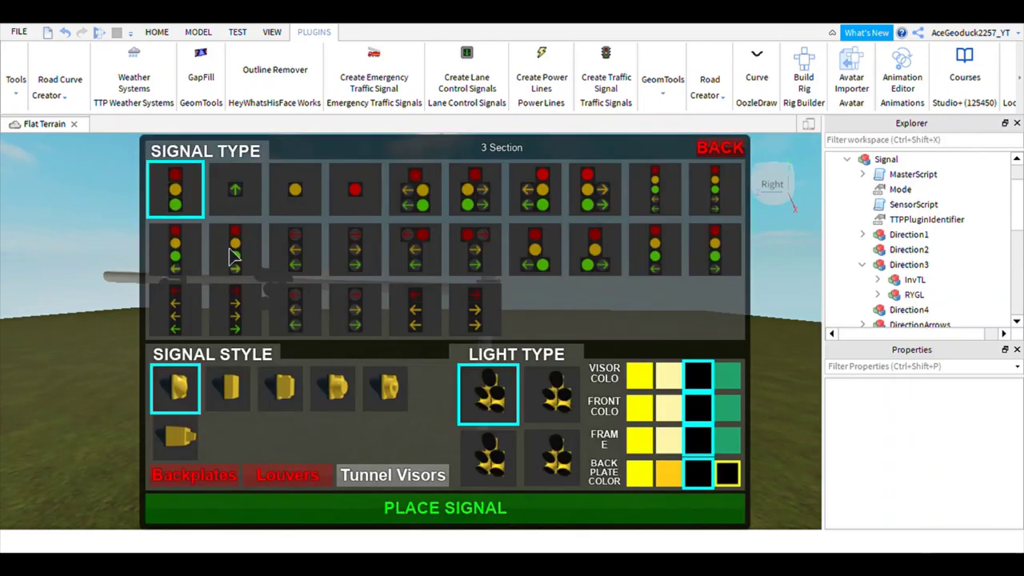
click(421, 509)
click(437, 314)
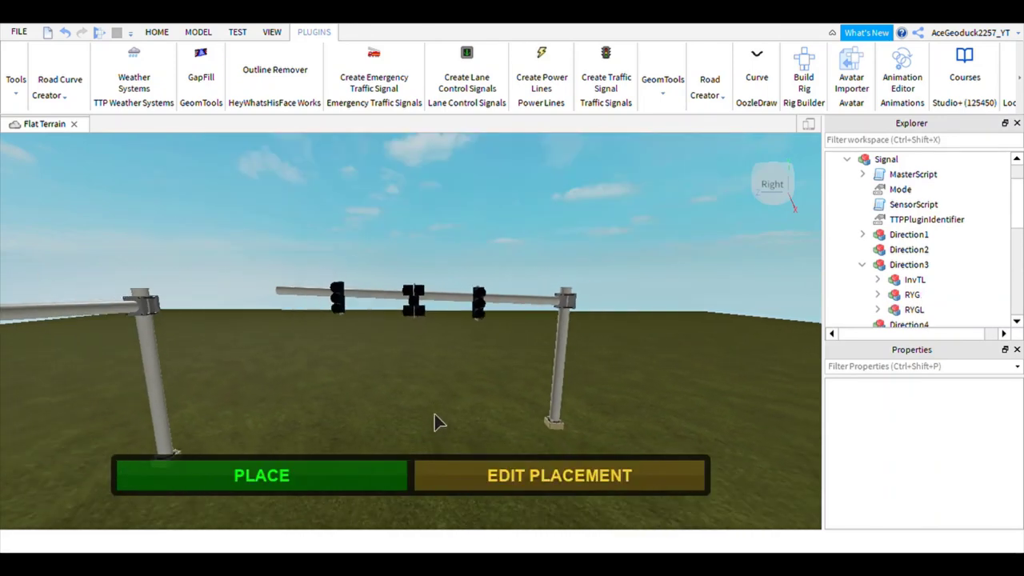
- Readjust the new 3 Section signal's placement on the mast arm, confirm it and close the signal editor
click(512, 485)
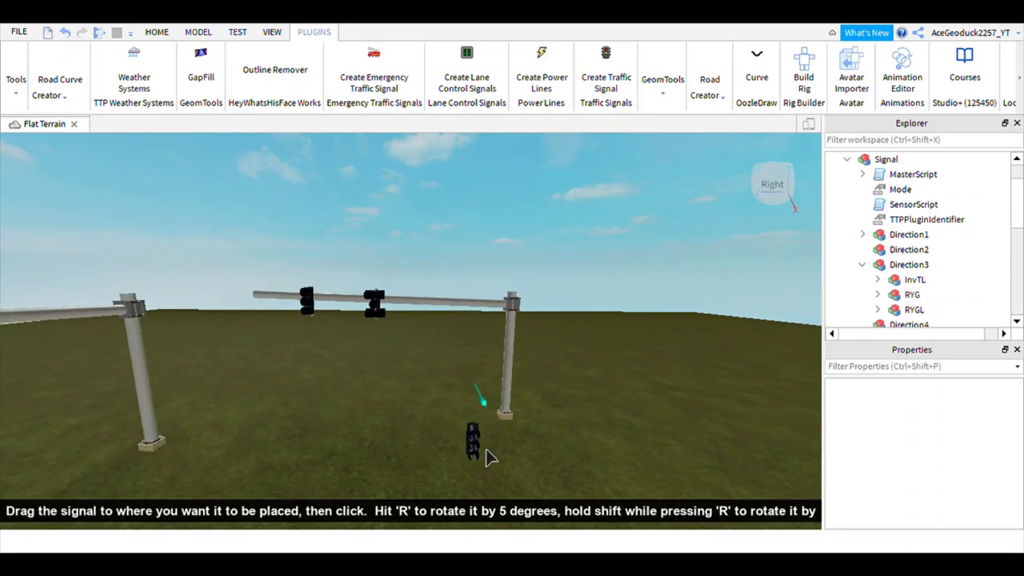
click(474, 331)
click(393, 489)
click(596, 238)
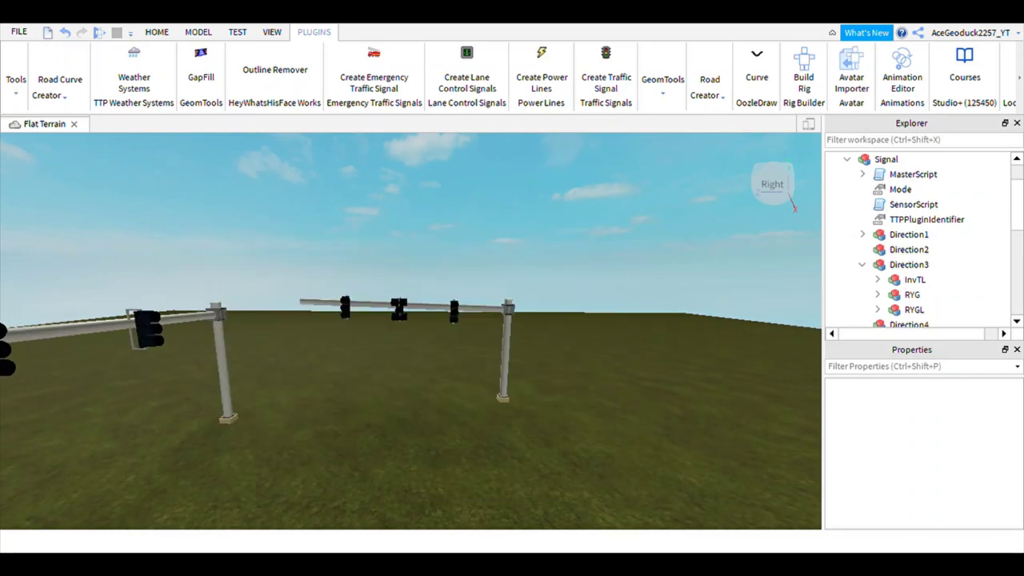
- Run the simulation and close the Studio+ panel to enlarge the 3D view
click(148, 35)
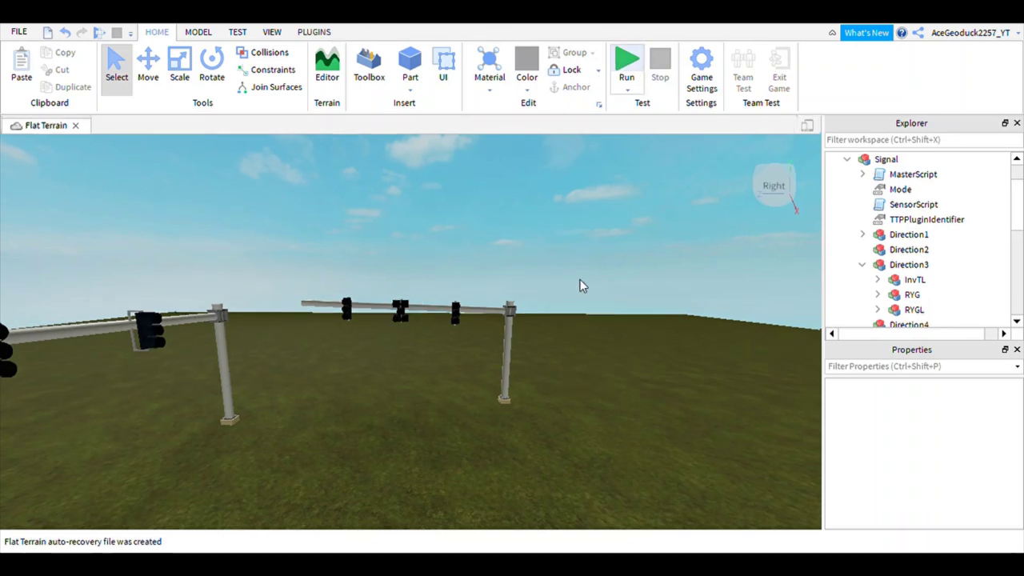
key(F5)
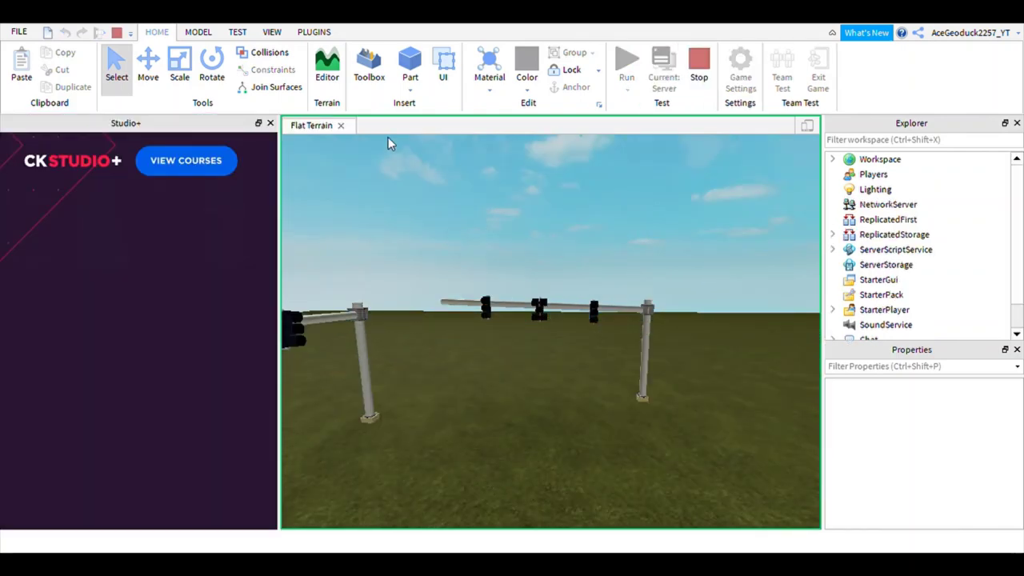
click(269, 123)
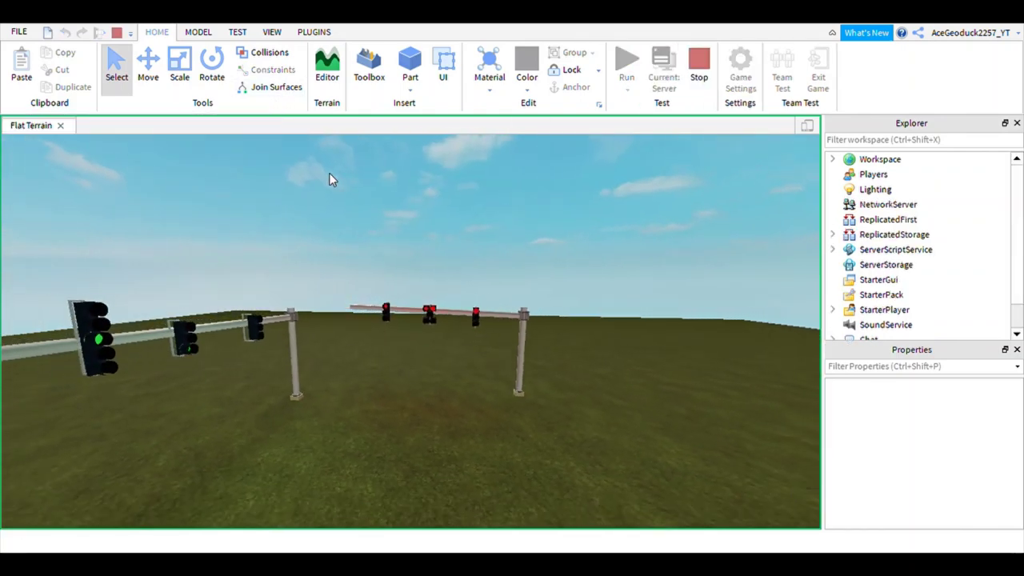
- Examine how the Direction 3 signals cycle from red to green on the mast arm, and stop the simulation
key(w)
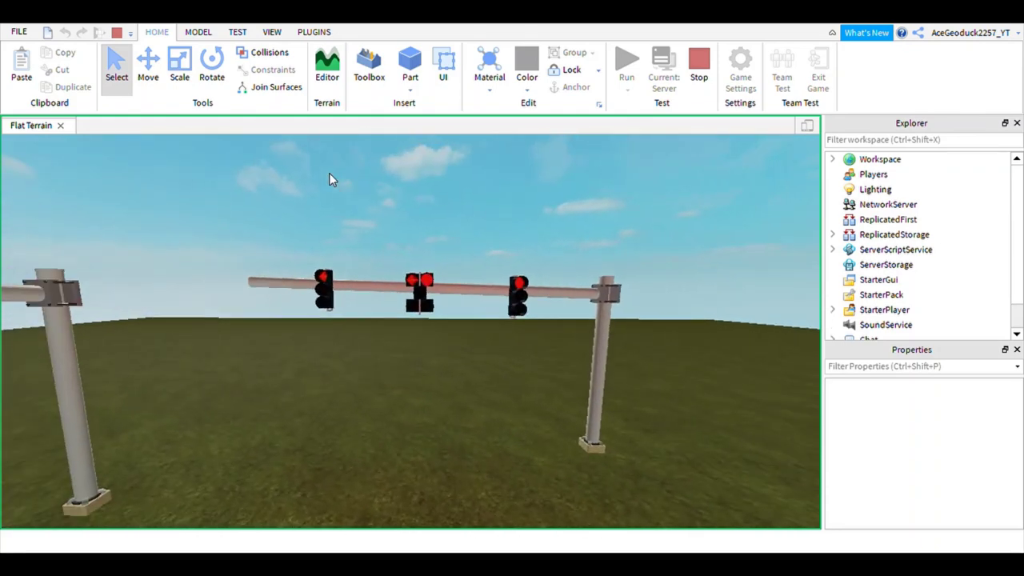
key(w)
right_drag(381, 221, 383, 229)
key(d)
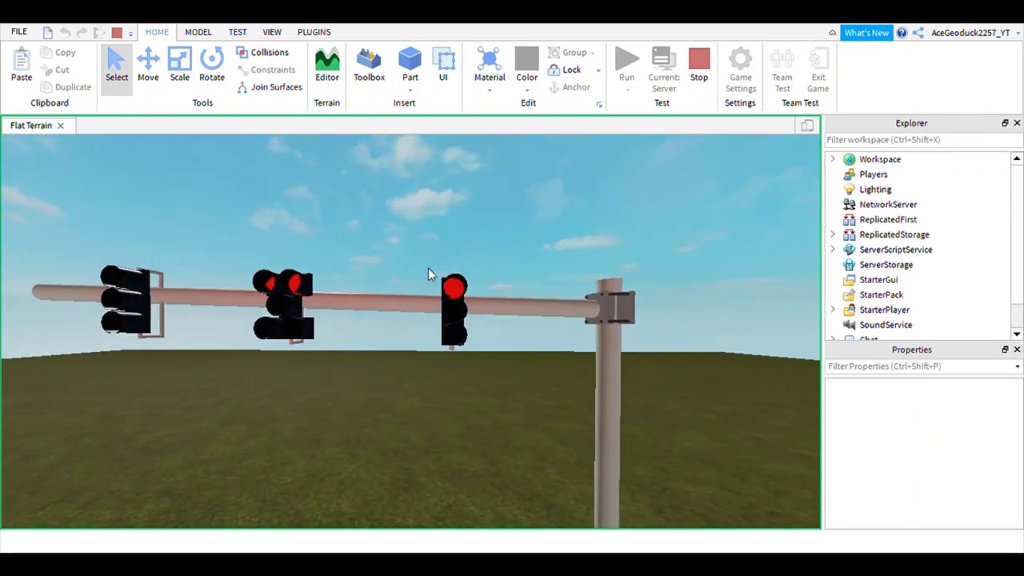
key(a)
key(s)
key(a)
key(w)
key(d)
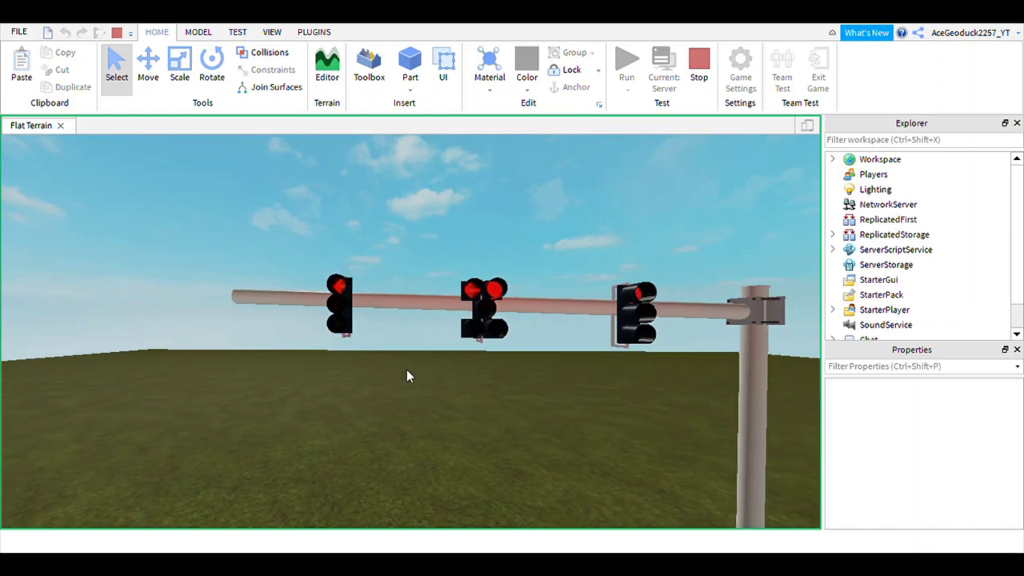
key(s)
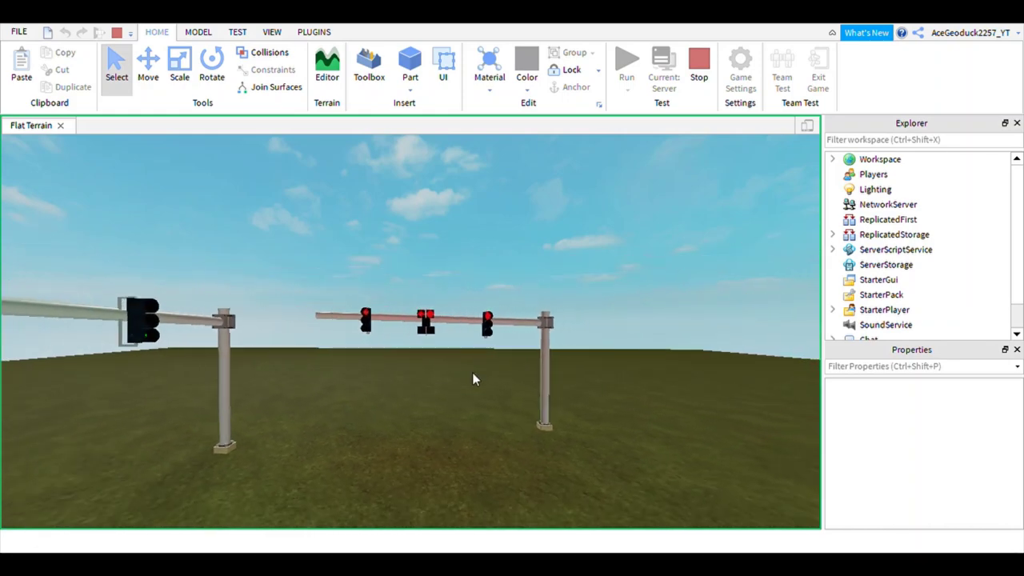
key(w)
key(a)
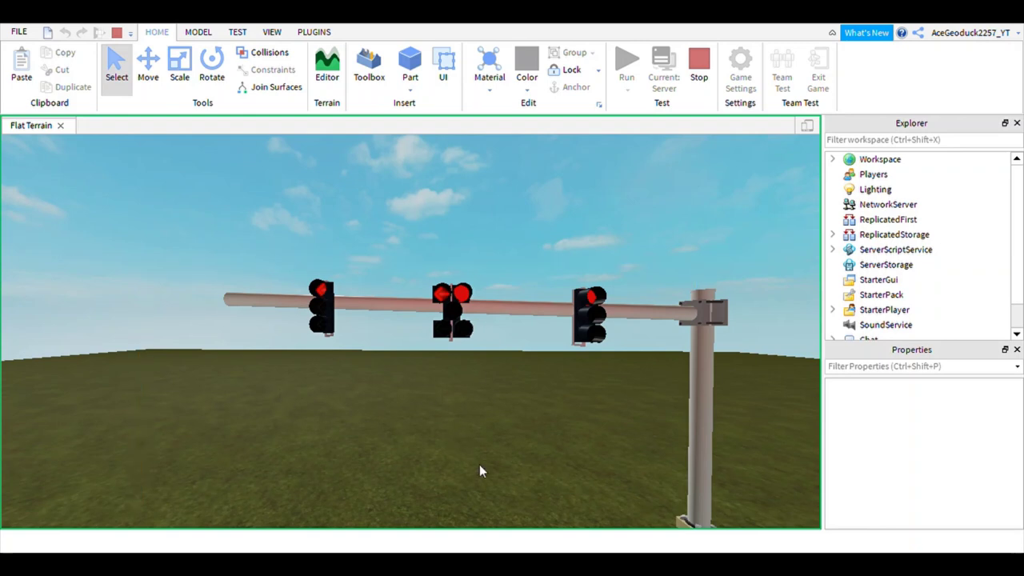
key(d)
key(s)
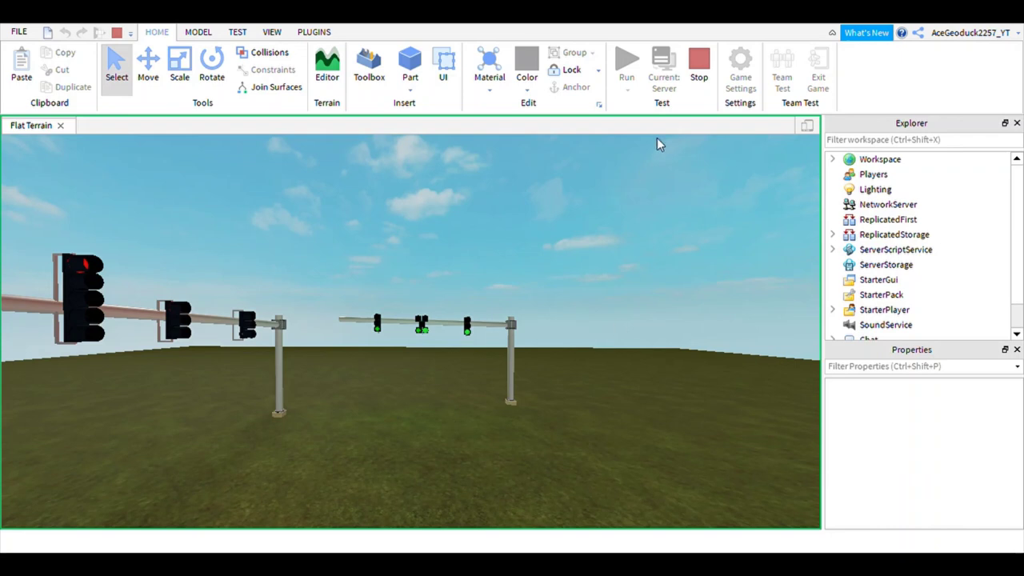
click(698, 76)
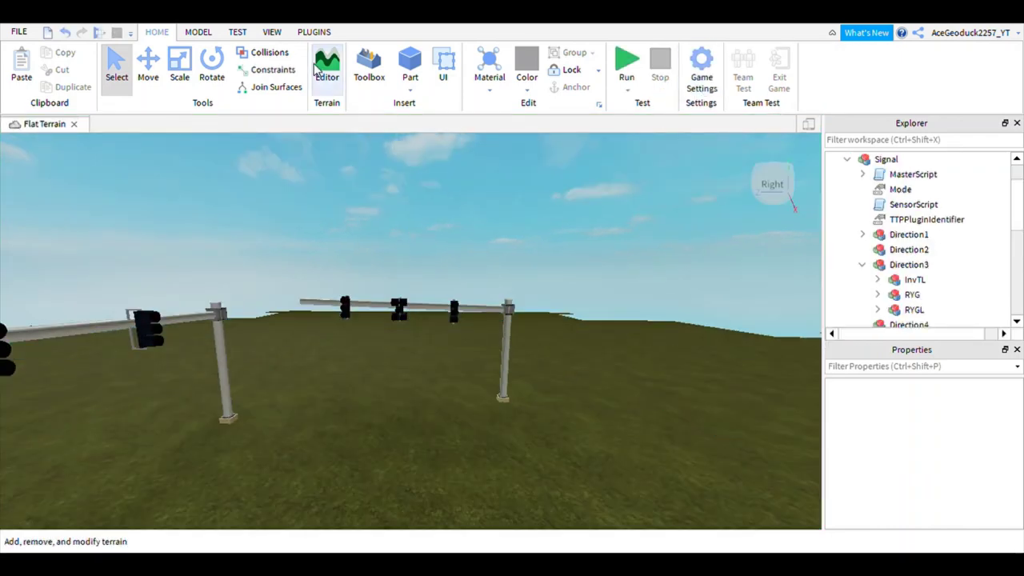
- Reopen the traffic signal setup for editing, turn off Split Phasing and close the signal editor
click(314, 32)
click(606, 80)
click(472, 336)
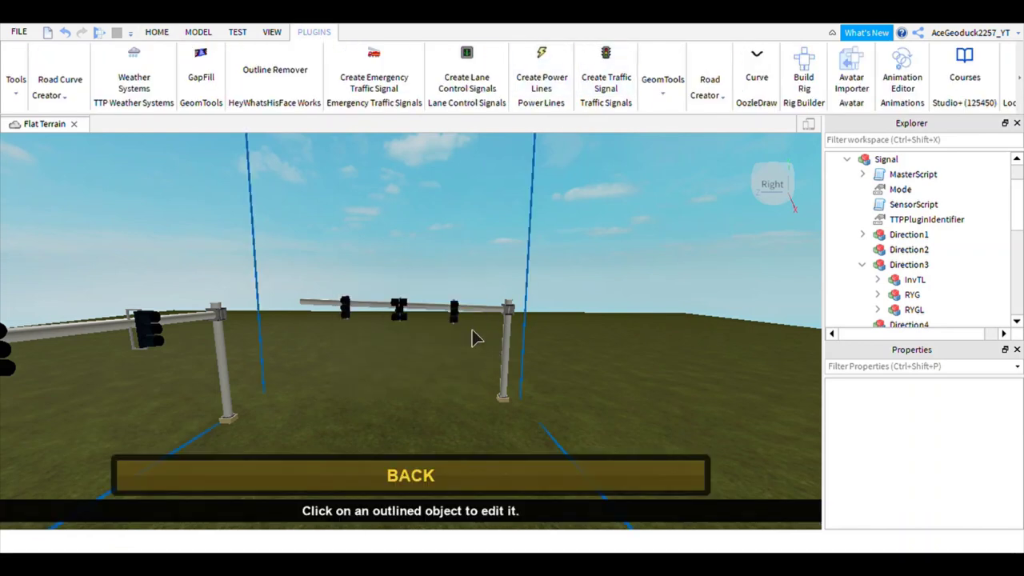
click(429, 336)
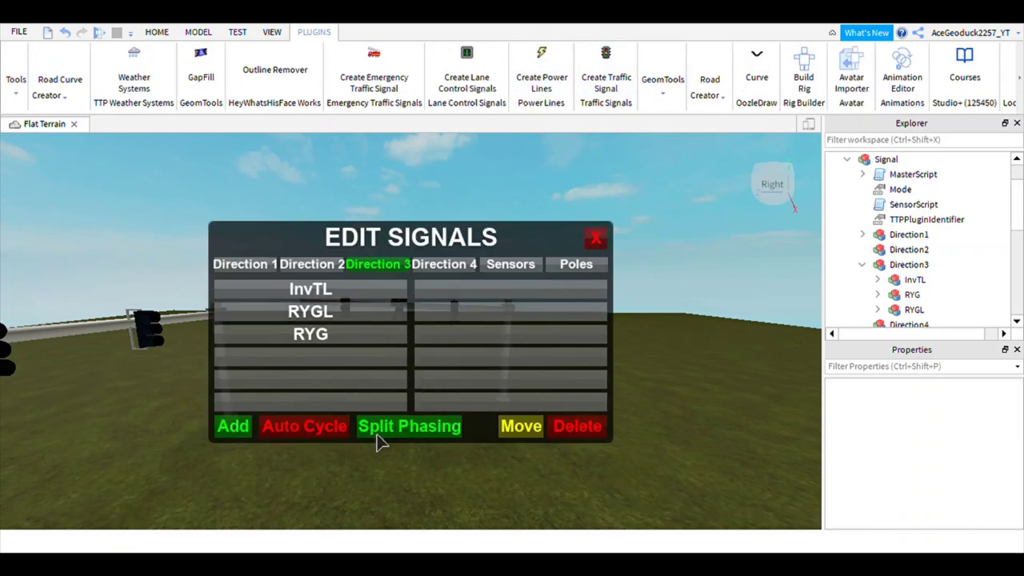
click(444, 426)
click(596, 238)
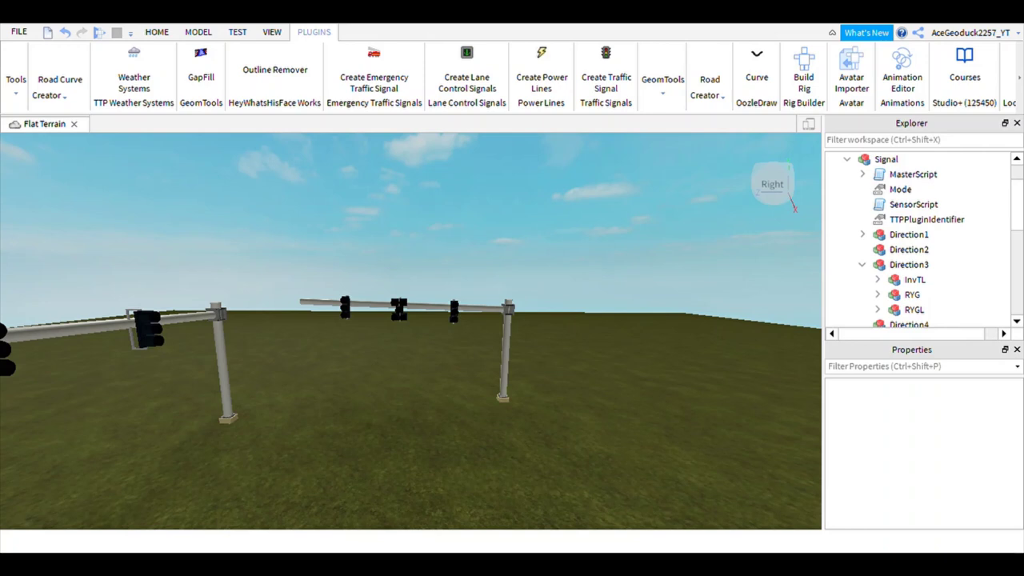
- Run the simulation with the changed phasing and close the Studio+ panel
click(157, 32)
click(120, 66)
click(630, 69)
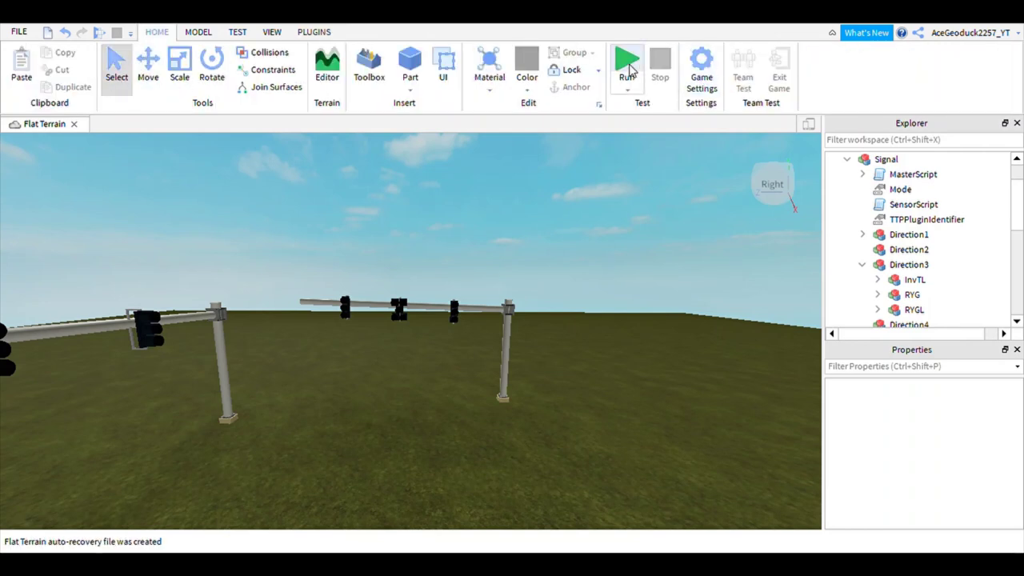
click(627, 64)
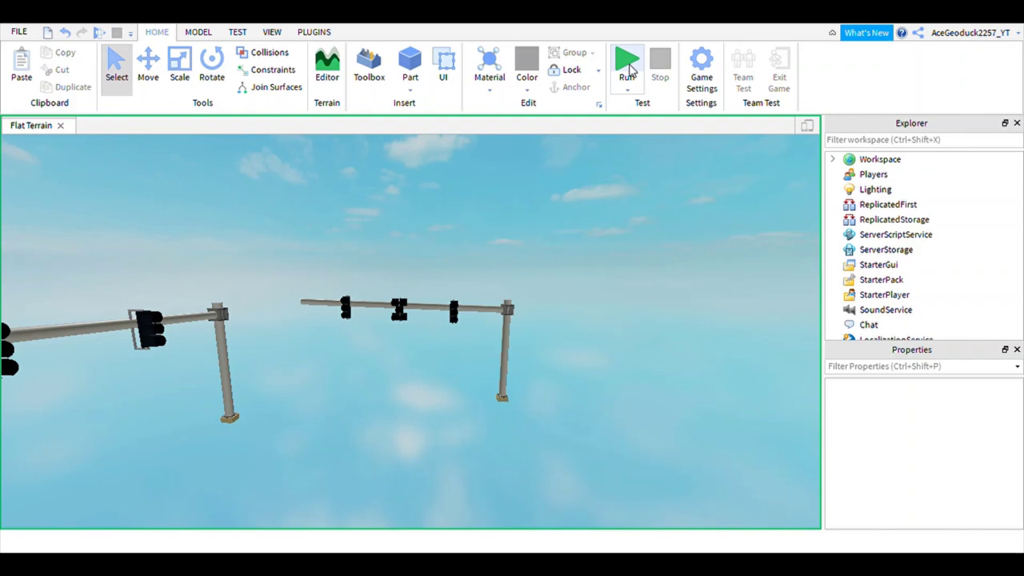
click(627, 64)
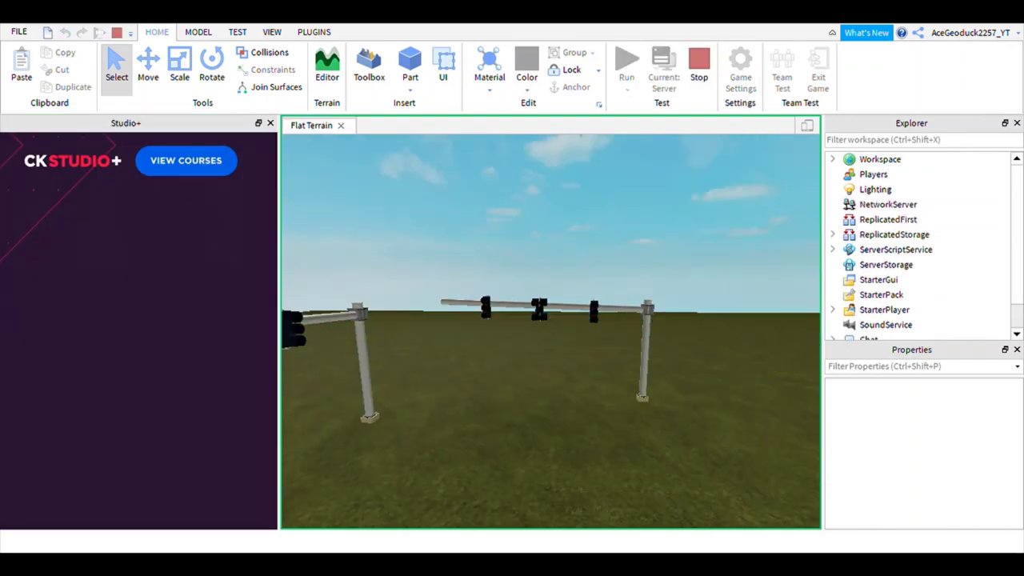
click(271, 123)
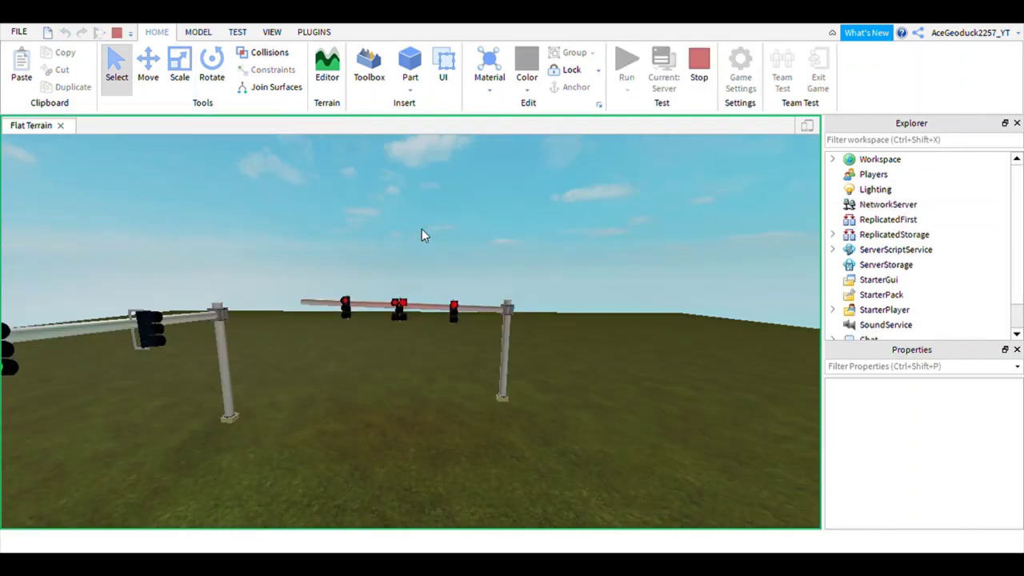
- Examine the left-turn and through phases of the Direction 3 signals up close, and stop the simulation
right_drag(422, 228, 422, 229)
scroll(422, 229, up, 3)
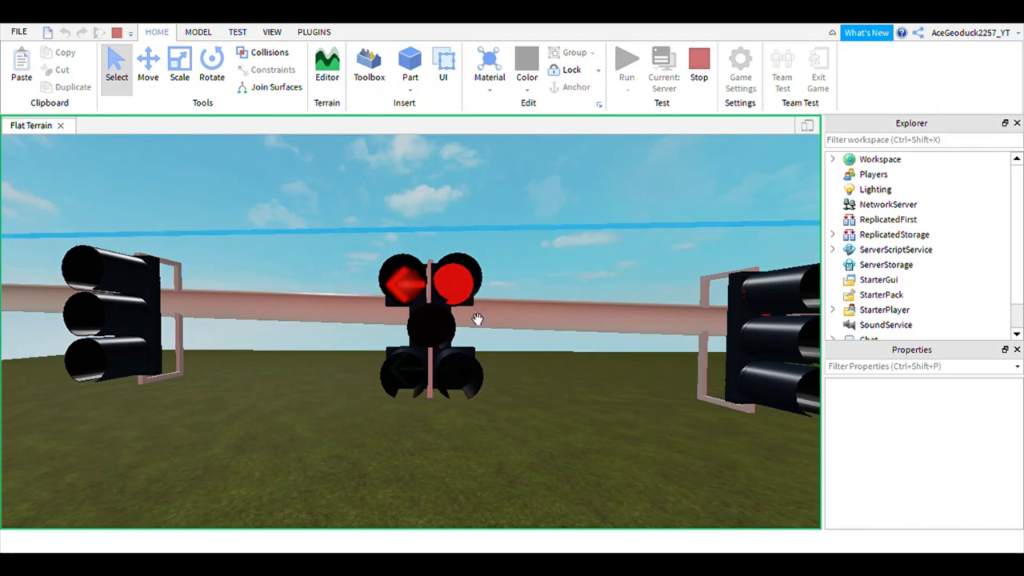
scroll(451, 331, down, 3)
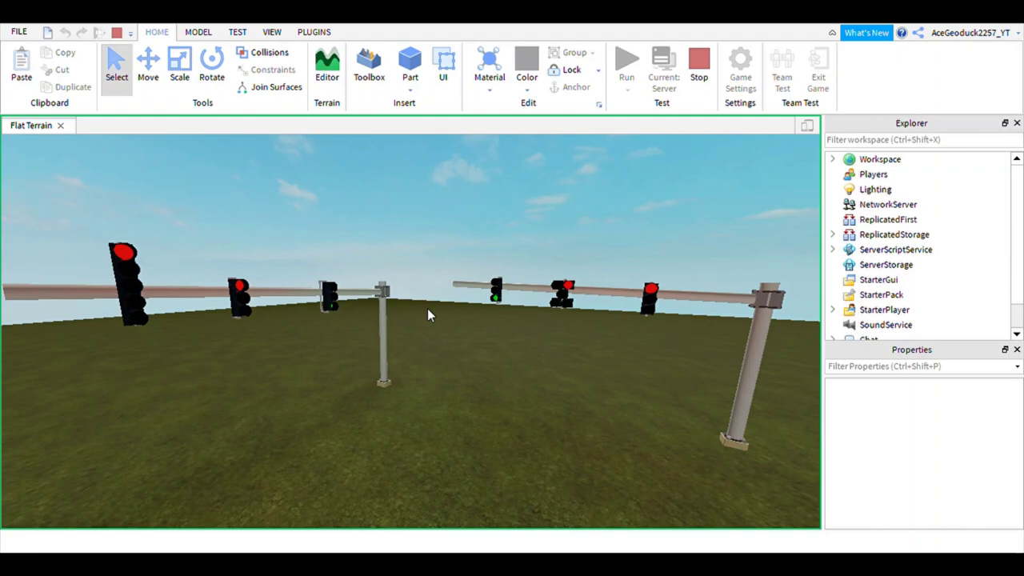
key(w)
right_drag(463, 310, 463, 309)
key(w)
key(d)
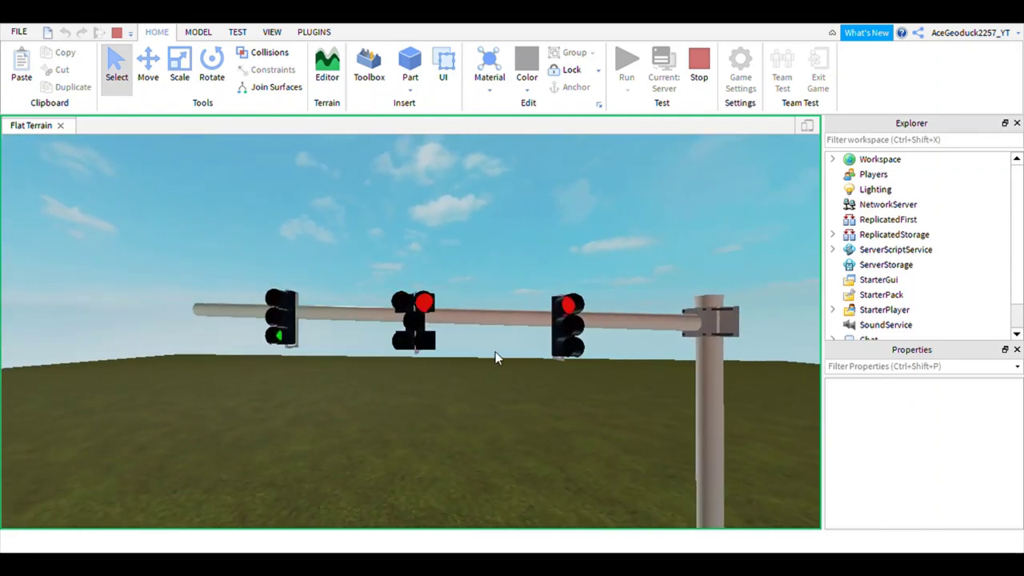
key(a)
key(d)
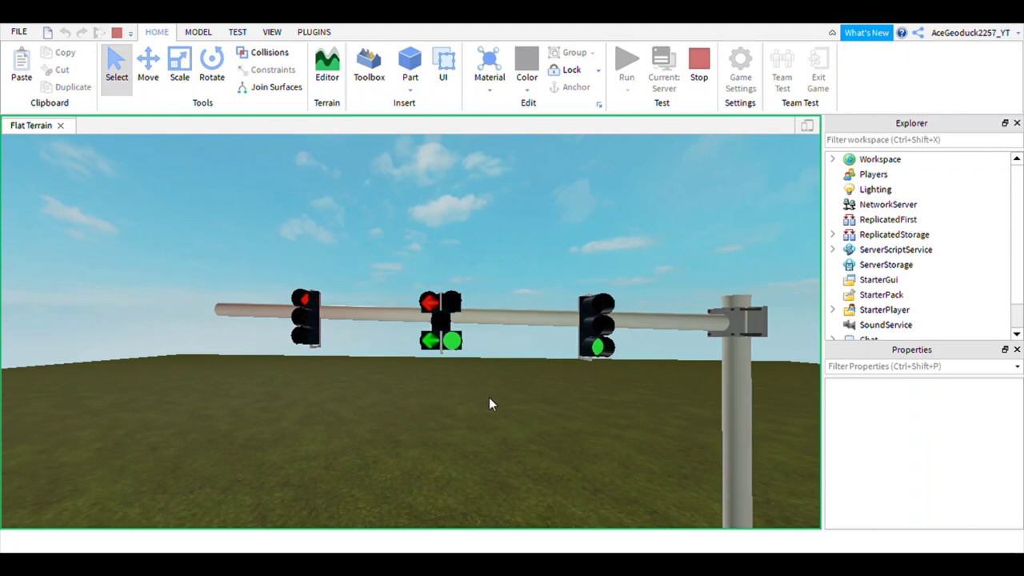
click(698, 80)
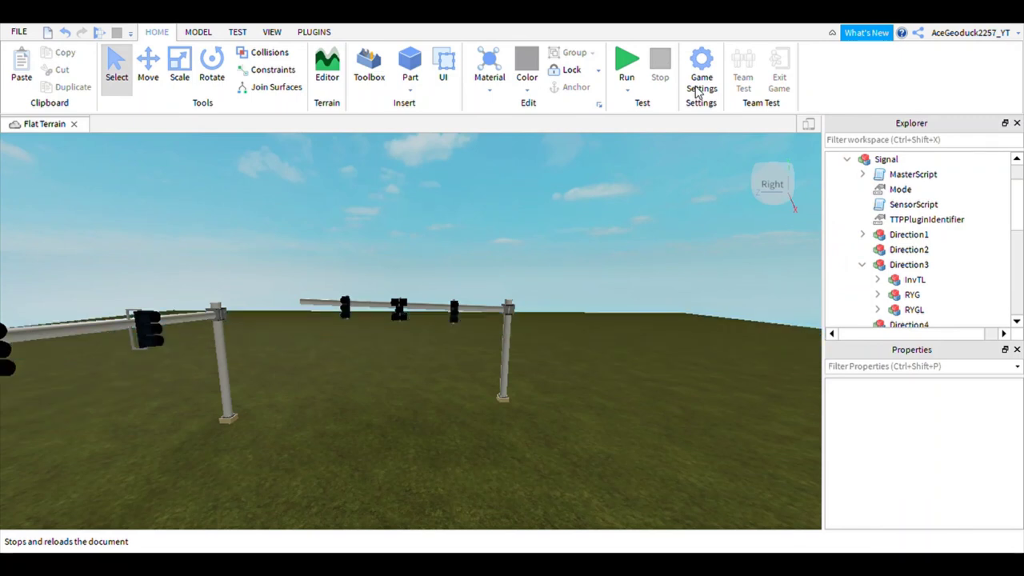
- Edit the traffic signal setup again, turn Split Phasing back on, show Direction 3 and close the signal editor
click(314, 32)
click(606, 80)
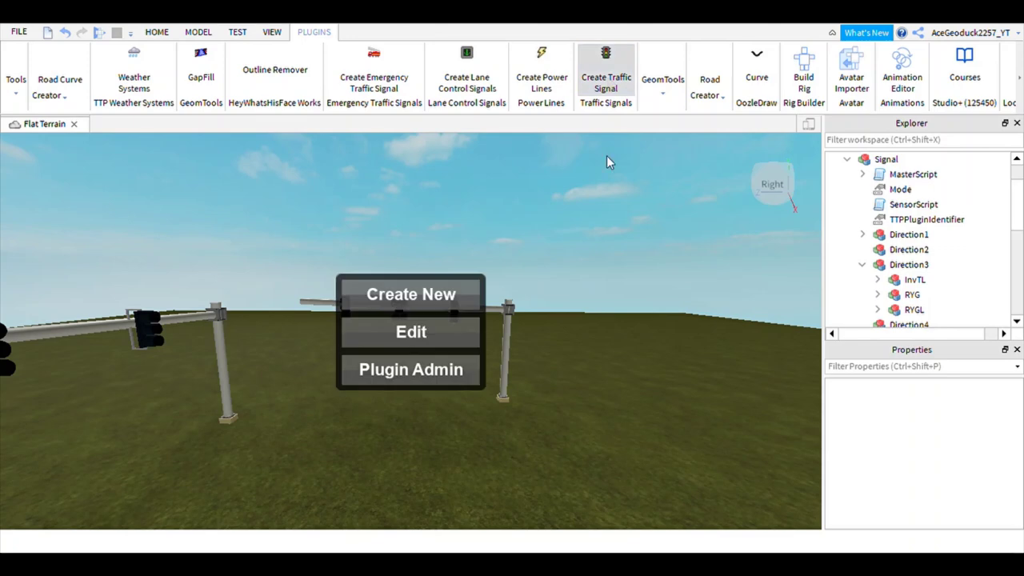
click(429, 338)
click(433, 348)
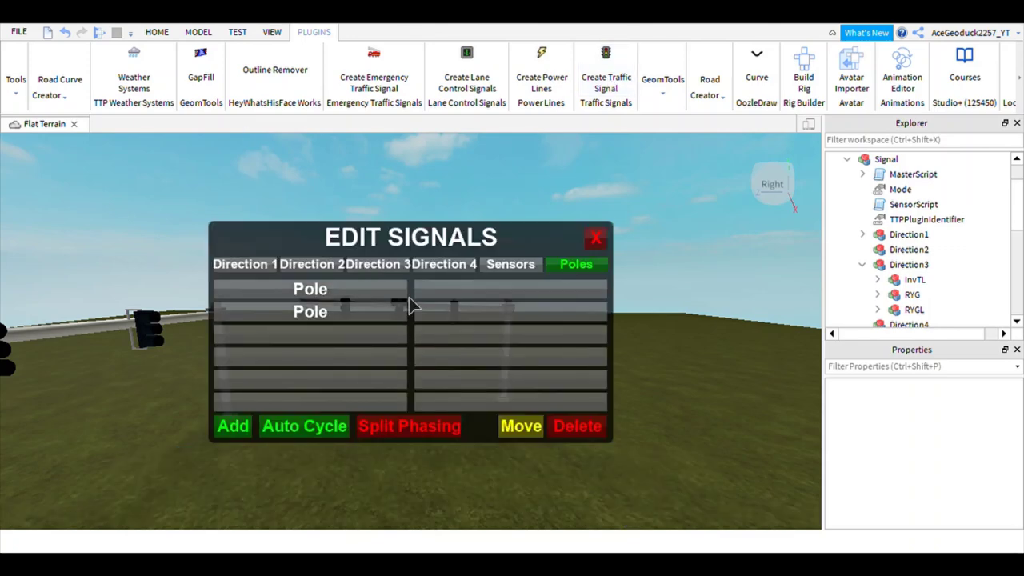
click(377, 264)
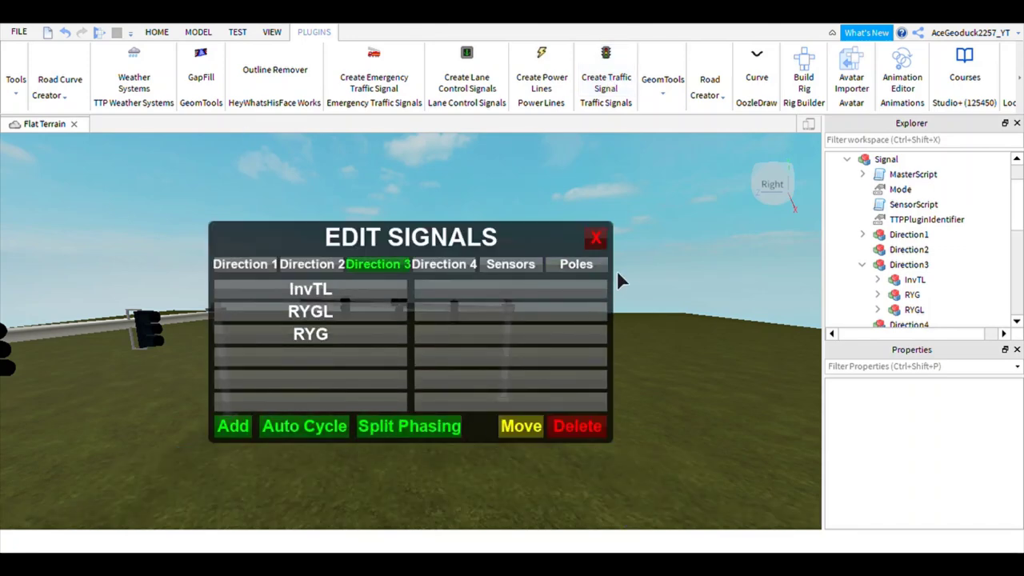
click(597, 239)
- View the other mast arm and its three signals from the front
key(s)
right_drag(593, 326, 593, 327)
key(d)
key(w)
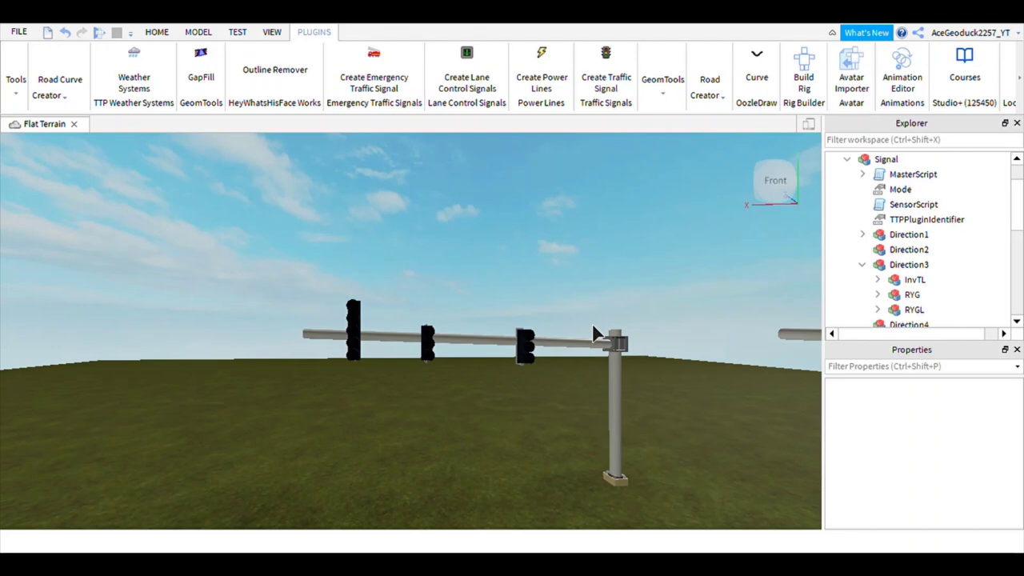
- Examine the mast arm's five-section signal and its two neighbouring three-section heads from farther away and up close
key(w)
right_drag(593, 325, 592, 324)
key(s)
key(d)
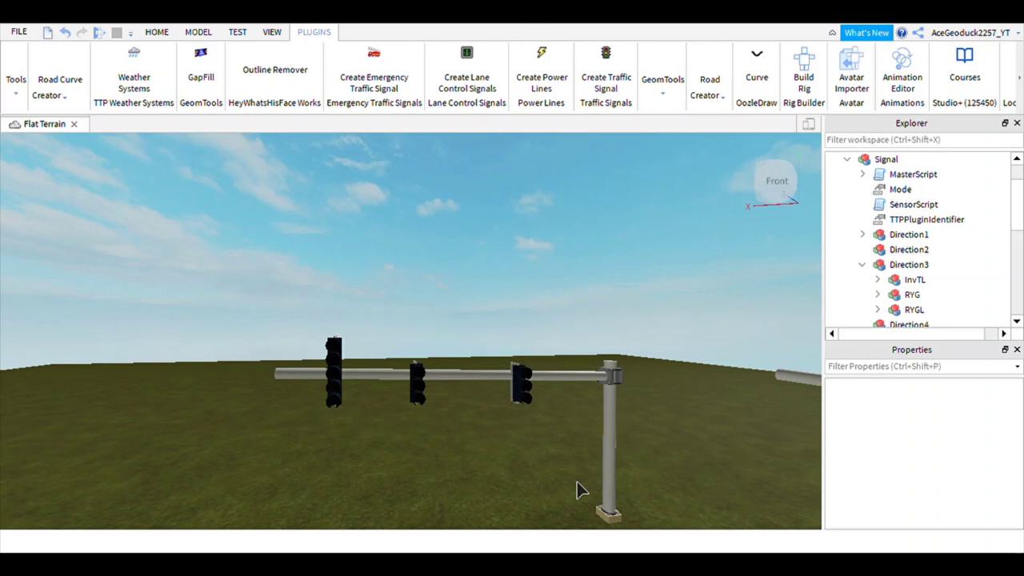
key(w)
key(s)
right_drag(580, 489, 574, 471)
key(w)
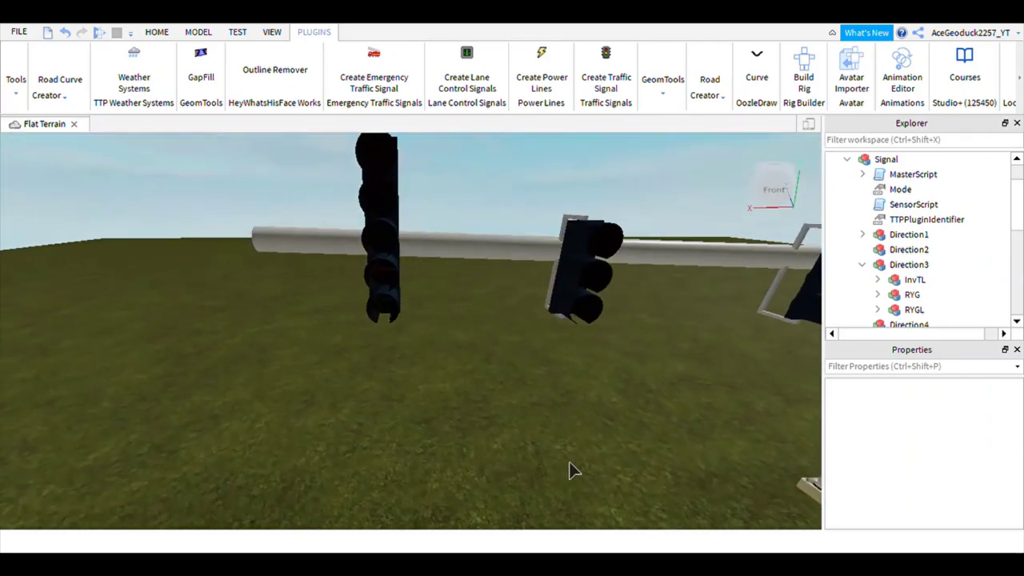
- Activate the Select tool, highlight the Direction3 model to locate its signals in the scene, and collapse its contents
click(156, 32)
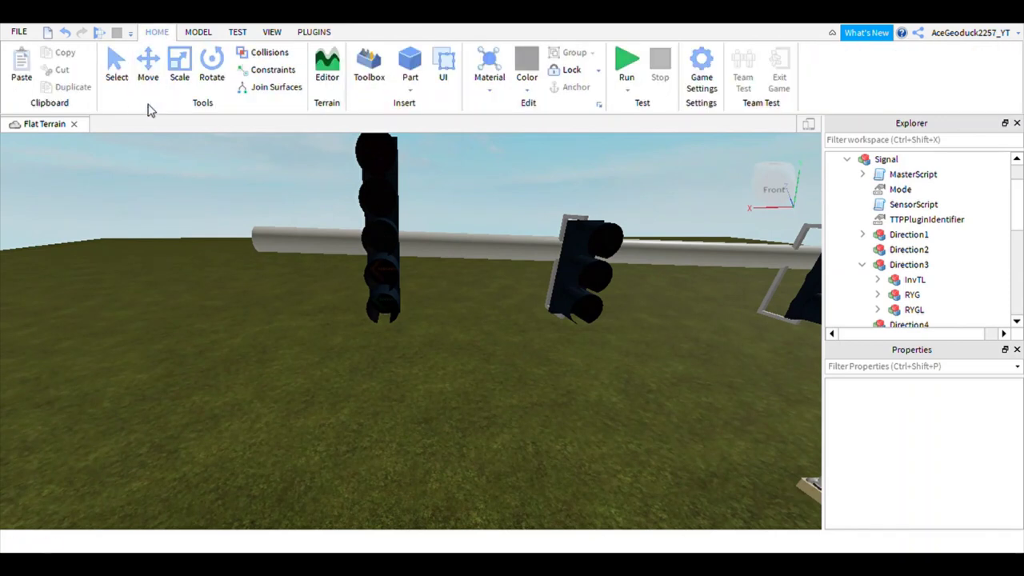
click(116, 70)
click(886, 159)
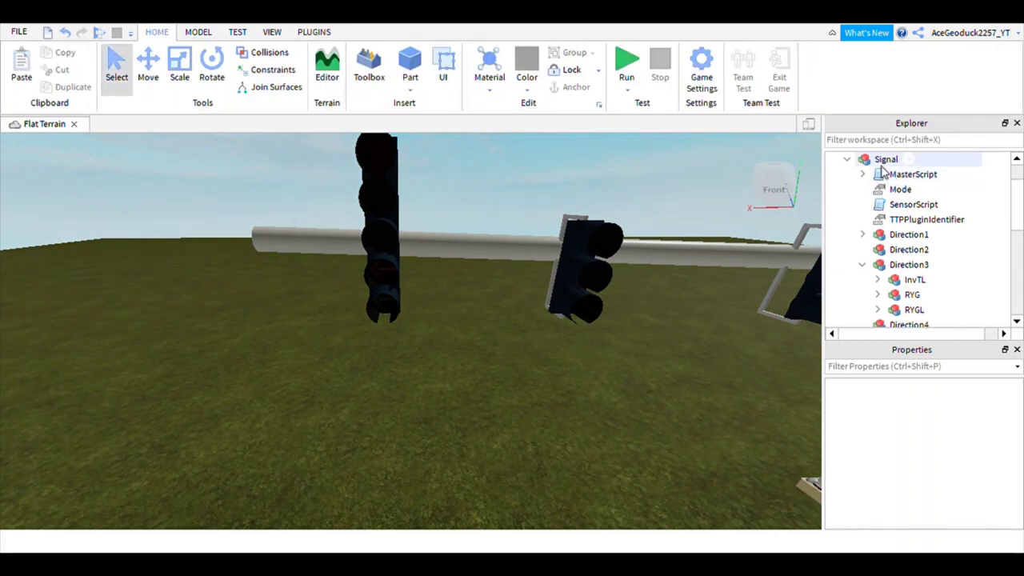
click(909, 234)
click(909, 265)
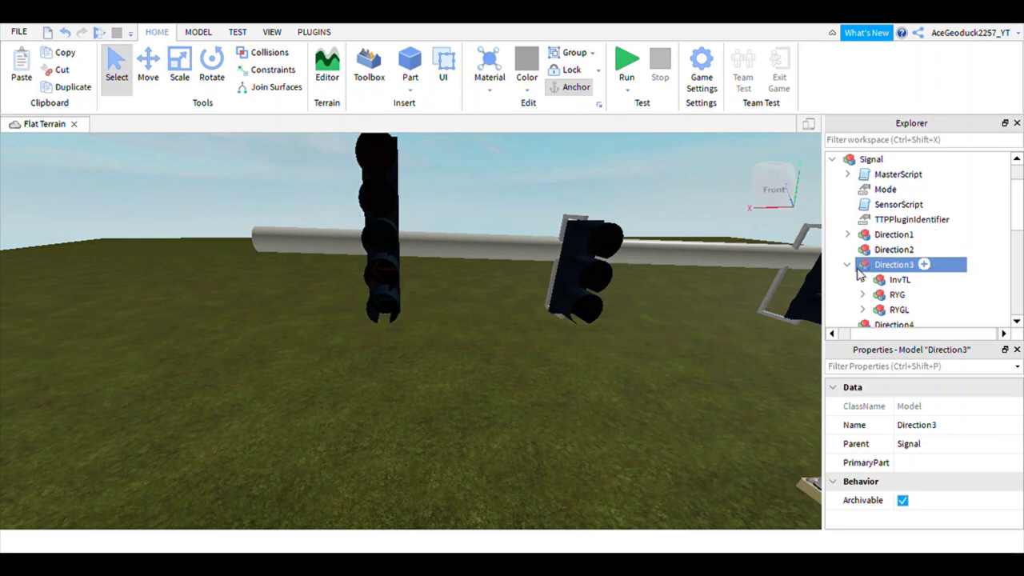
click(848, 265)
right_drag(757, 340, 757, 339)
scroll(758, 340, down, 5)
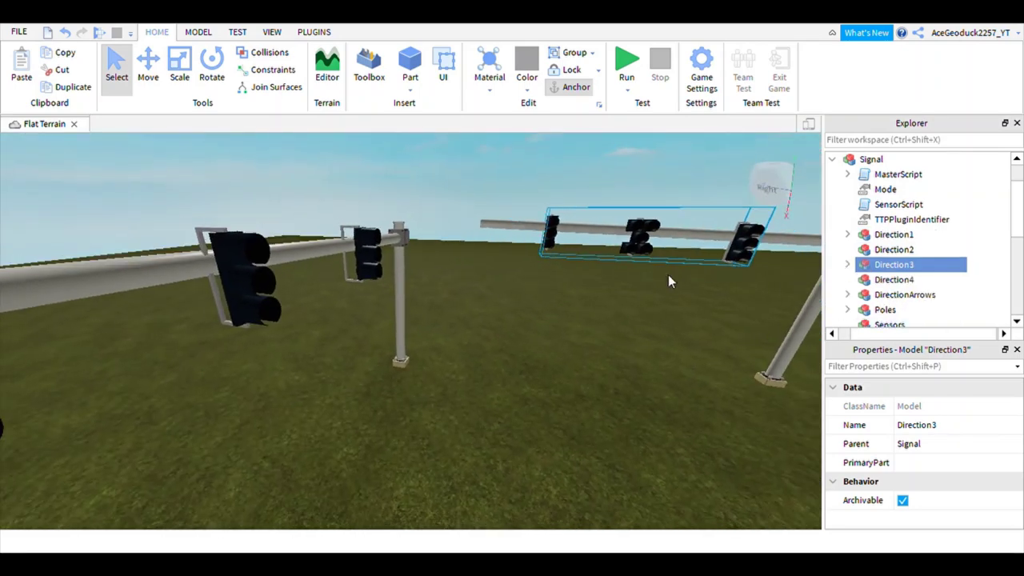
- Clear the selection and examine the mast arm with the five-section signal from several distances and angles
click(591, 357)
key(a)
right_drag(554, 357, 553, 357)
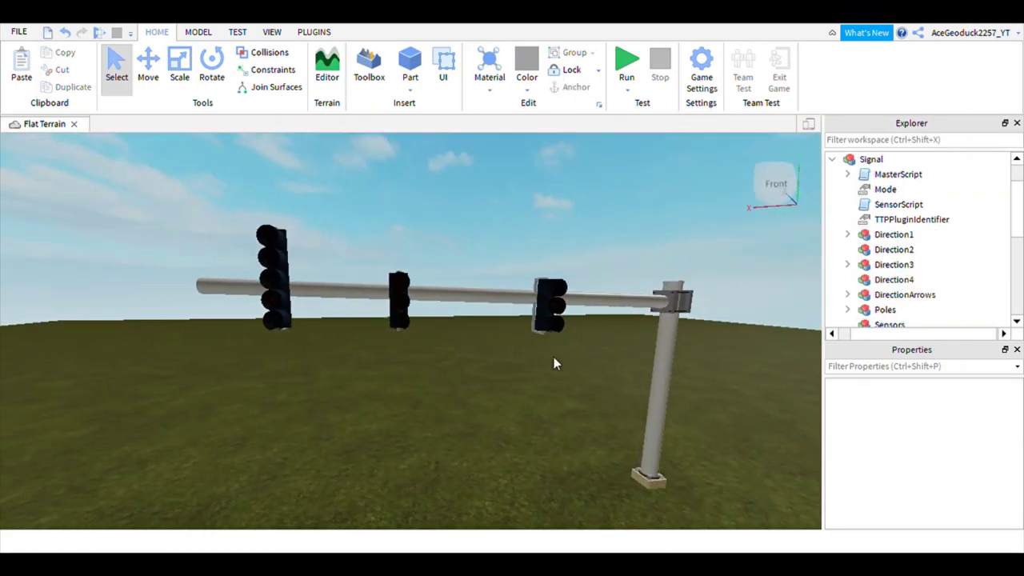
key(a)
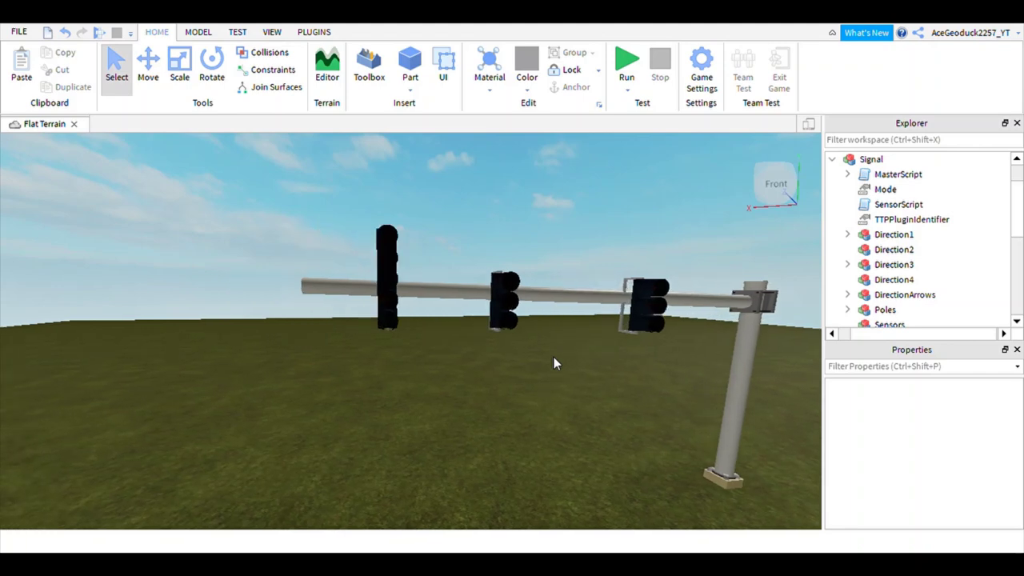
right_drag(554, 357, 524, 386)
scroll(552, 360, down, 3)
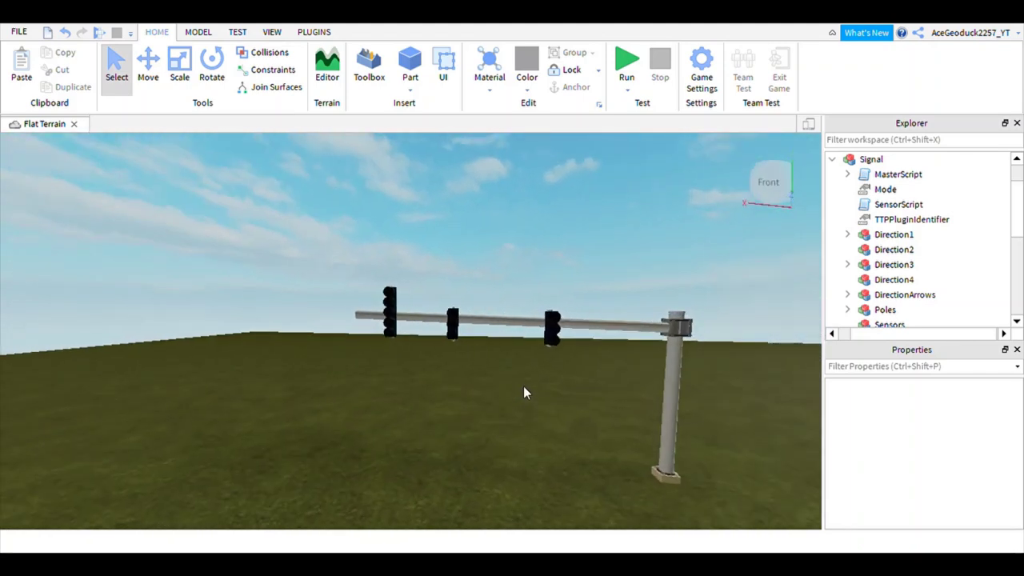
key(w)
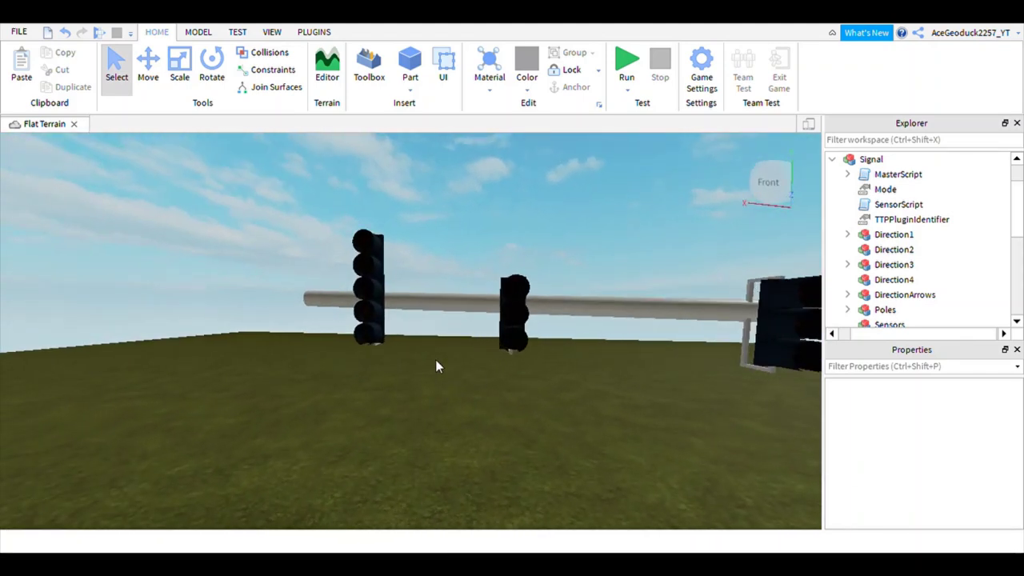
key(s)
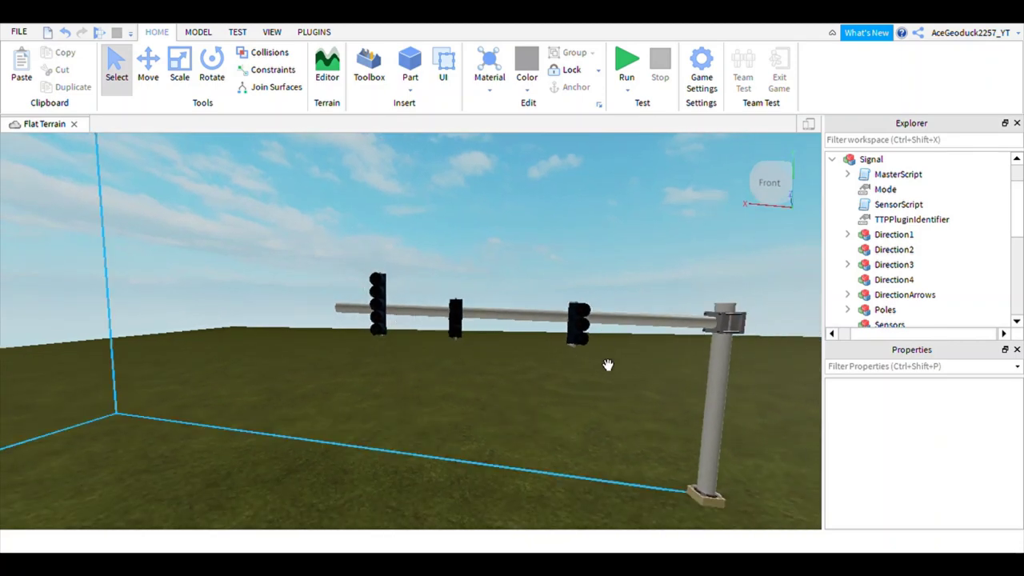
key(a)
key(s)
mouse_move(557, 389)
right_down()
mouse_move(582, 412)
mouse_move(557, 396)
right_up()
key(w)
key(a)
key(s)
key(w)
key(d)
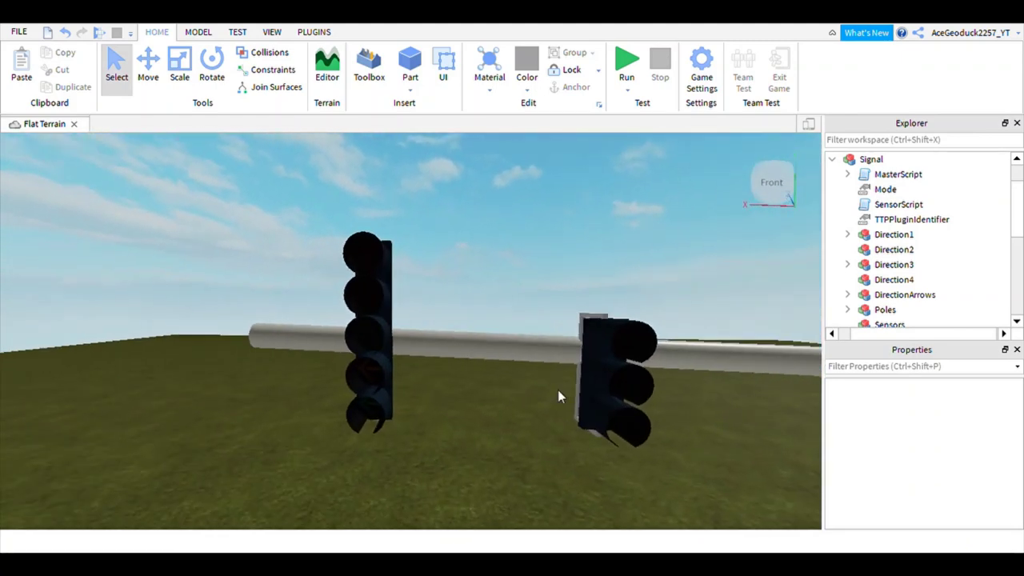
- Expand the Direction1 model, select its 5TL signal and view that signal up close
click(894, 234)
click(847, 234)
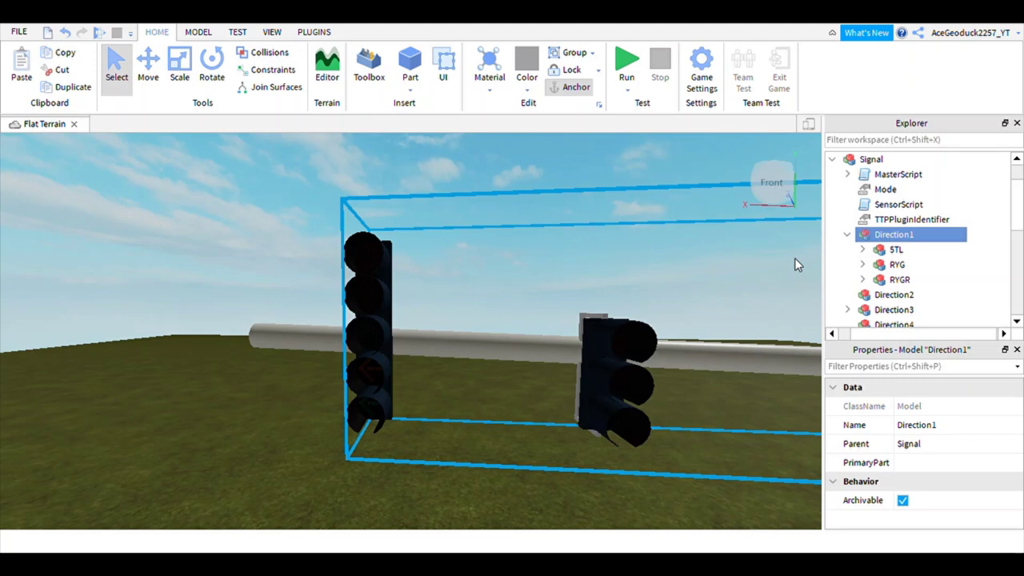
click(896, 249)
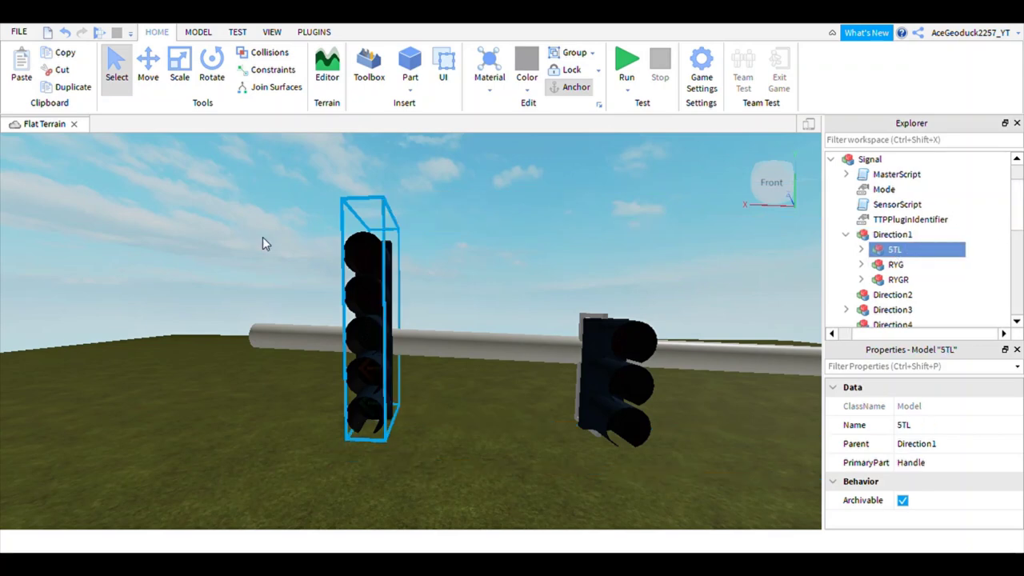
right_drag(506, 267, 507, 267)
scroll(506, 268, down, 3)
scroll(506, 267, up, 3)
scroll(507, 268, down, 2)
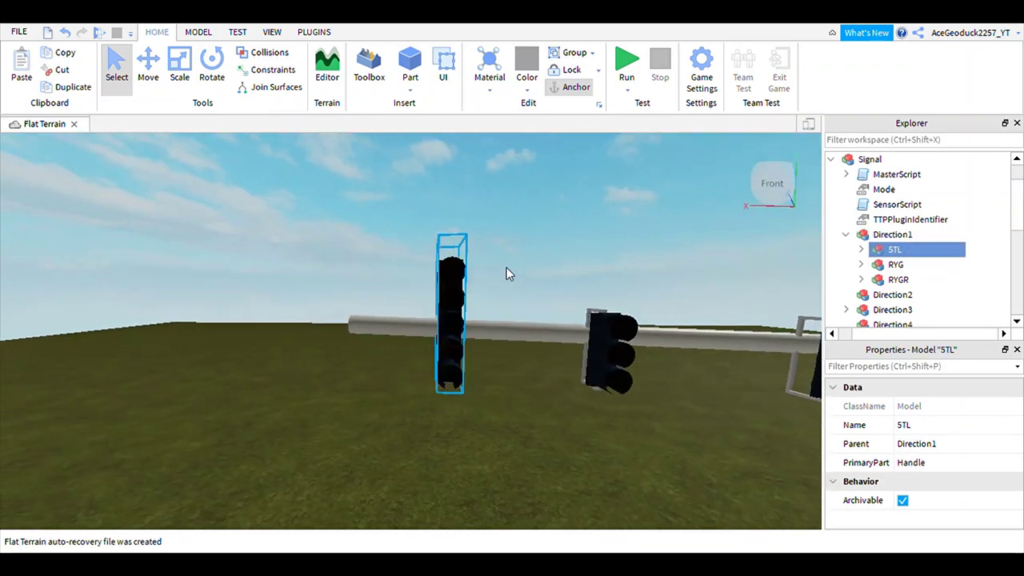
scroll(506, 267, up, 5)
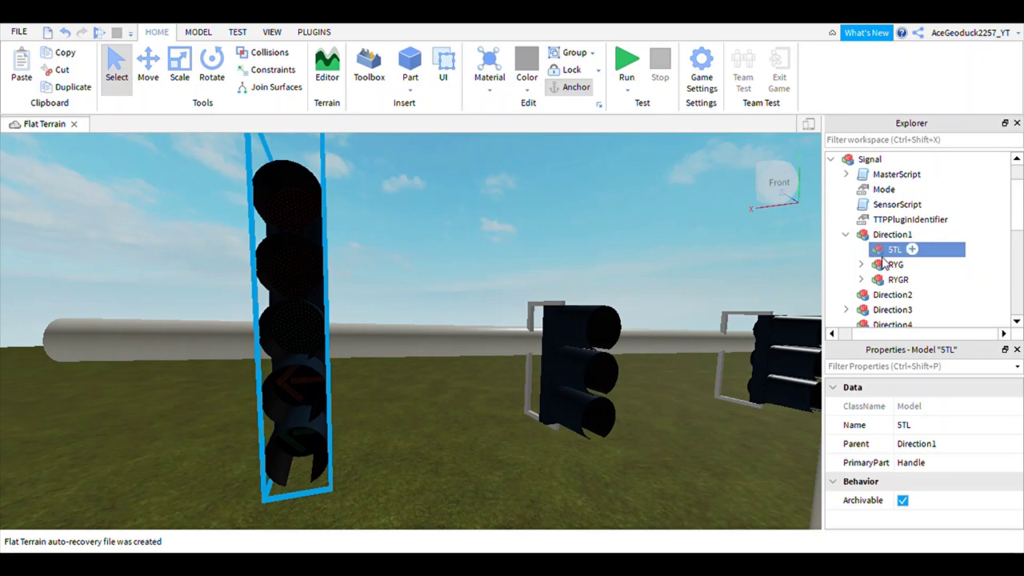
- Expand the 5TL signal, select its G part and view that section from several angles
click(862, 250)
scroll(898, 299, down, 1)
click(905, 281)
right_drag(599, 246, 599, 246)
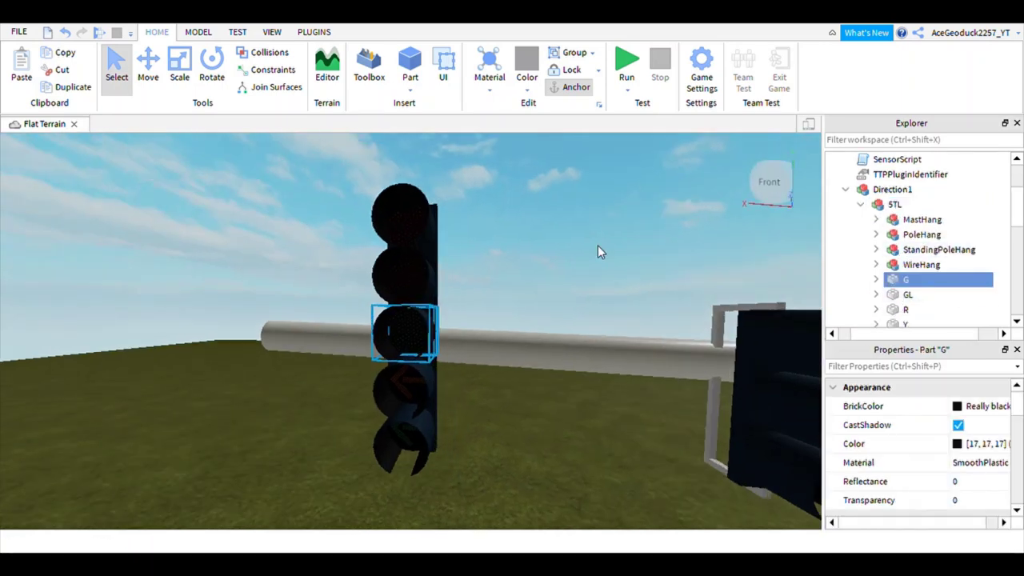
key(d)
key(s)
key(a)
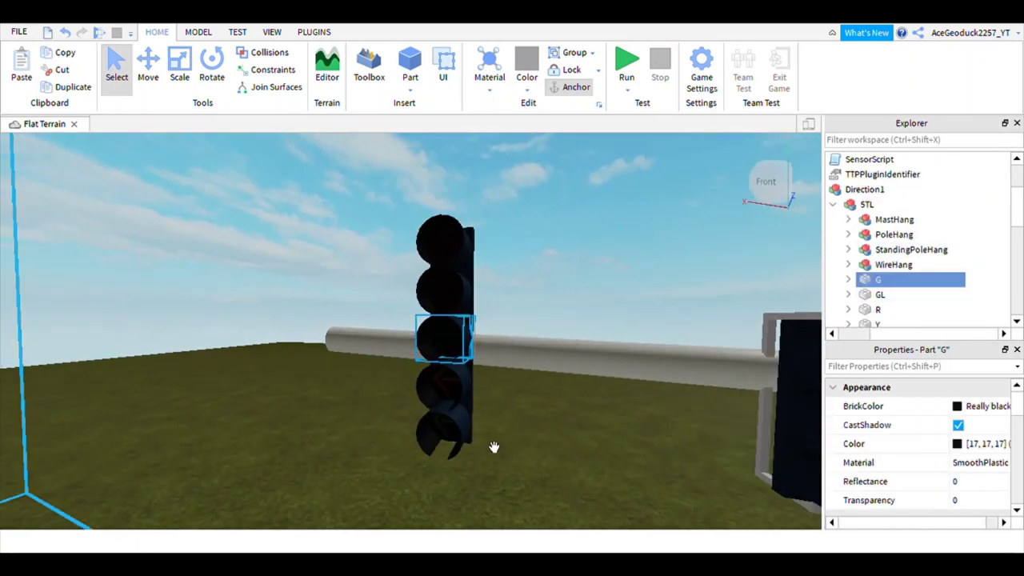
right_drag(493, 447, 500, 415)
key(a)
right_drag(579, 391, 702, 333)
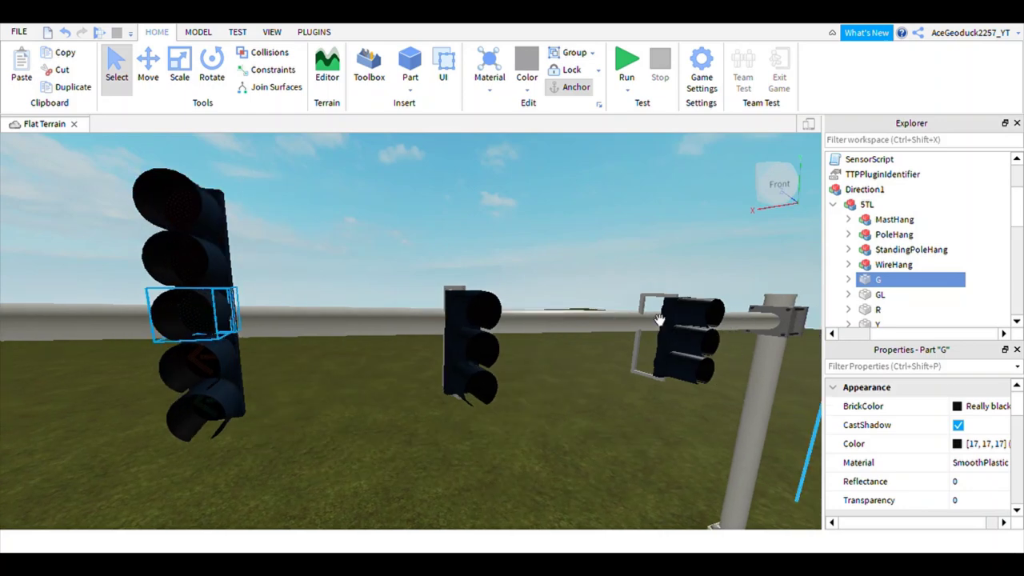
- Scale the G part of the 5TL signal down to a smaller section size
key(f)
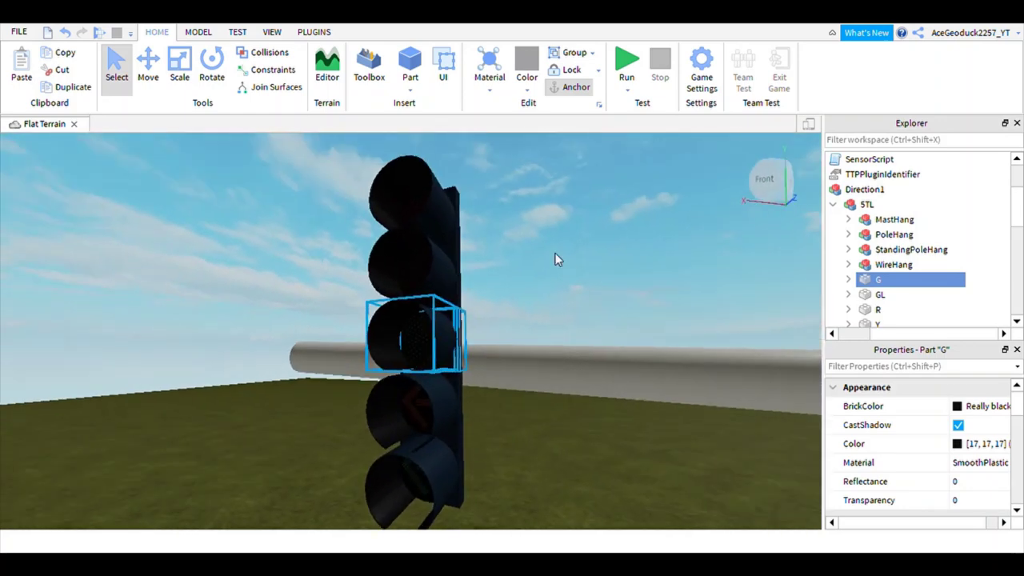
click(179, 68)
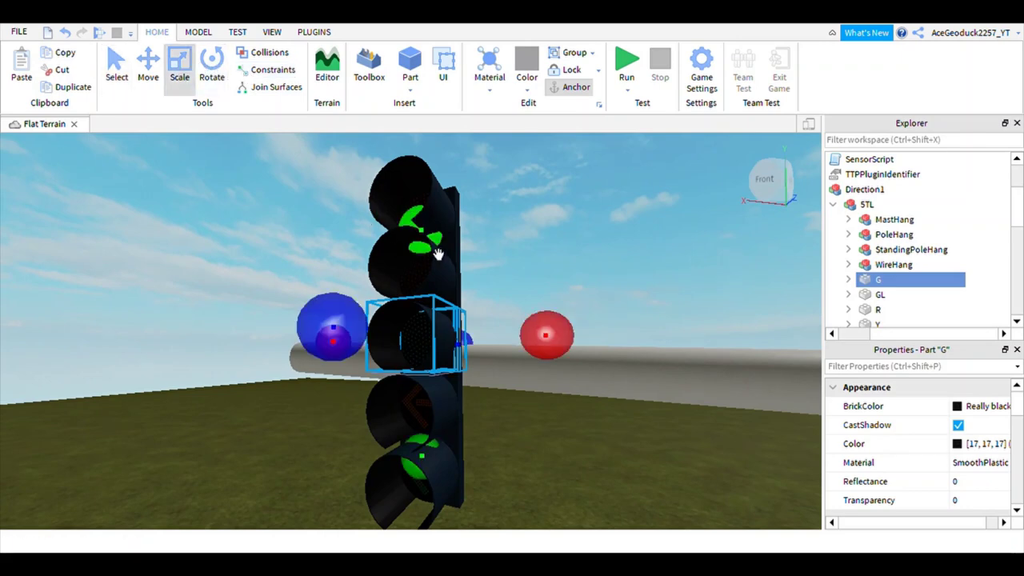
drag(414, 250, 469, 259)
scroll(474, 256, down, 5)
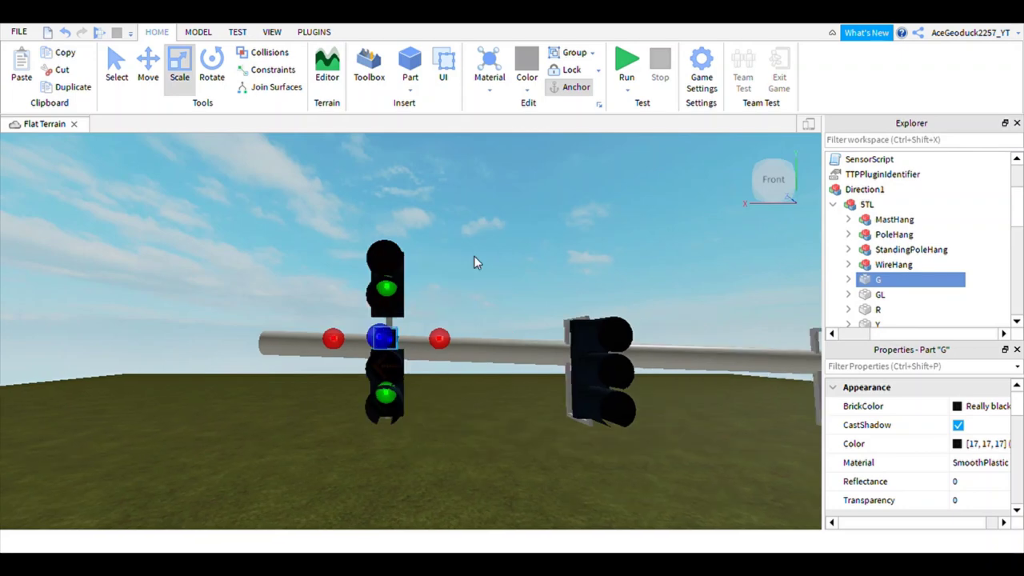
scroll(474, 262, up, 8)
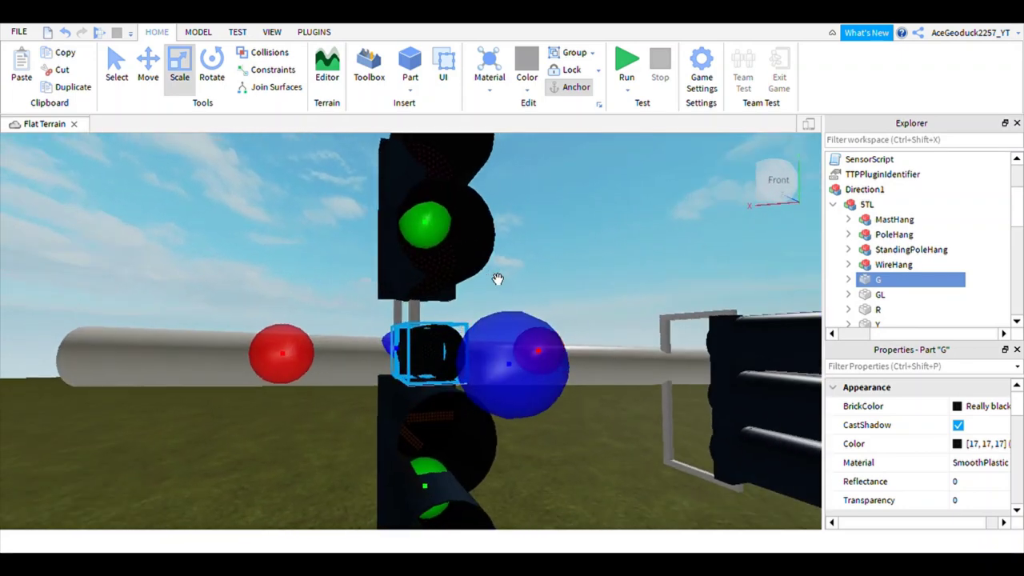
- Scale the Y part of the 5TL signal down to match the smaller G section
click(879, 324)
scroll(472, 310, down, 6)
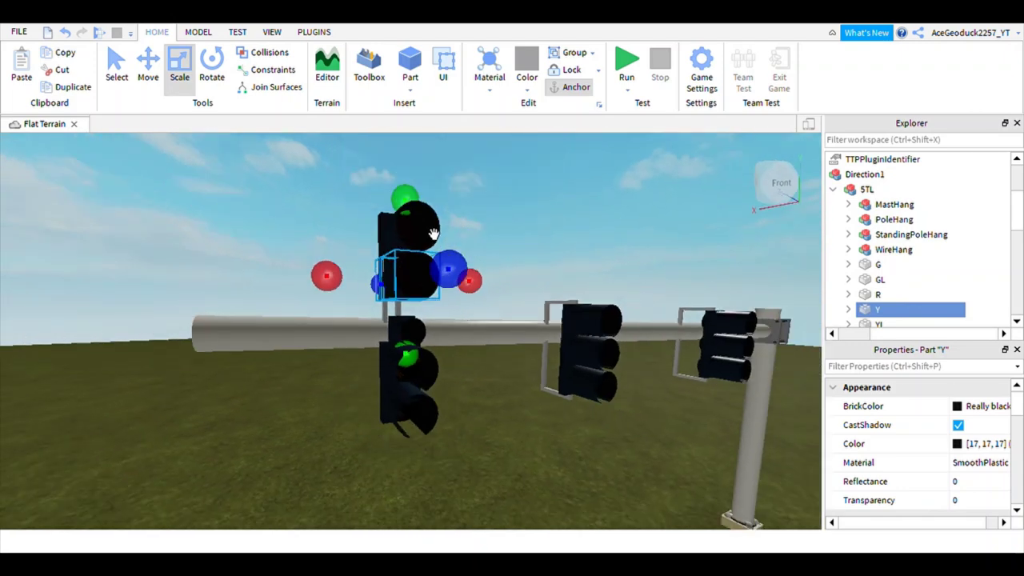
drag(434, 234, 440, 234)
scroll(495, 241, up, 5)
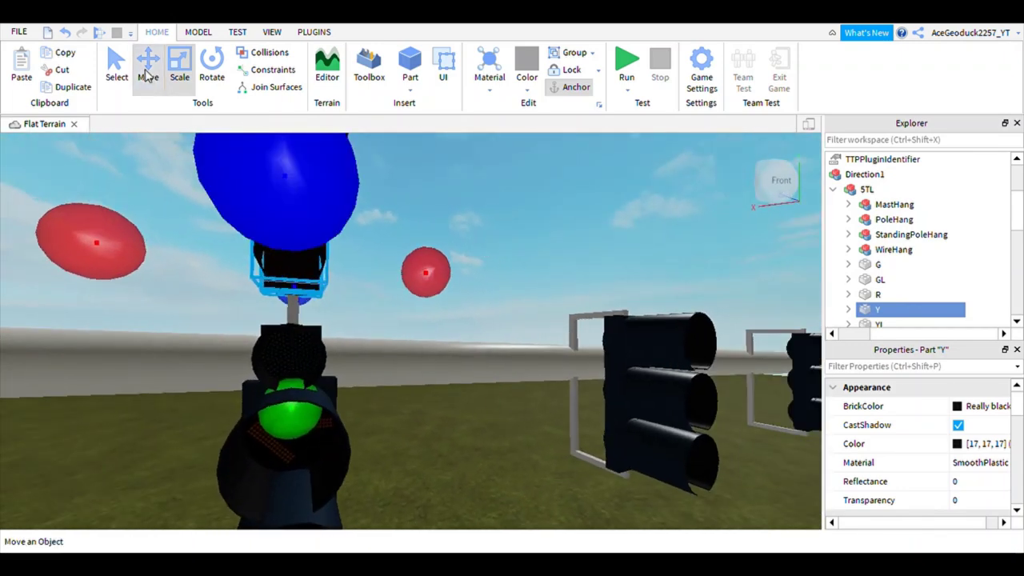
- Lower the small Y part with the Move tool until it sits directly above the G section
click(149, 69)
drag(315, 437, 332, 474)
click(460, 431)
mouse_move(458, 431)
right_down()
mouse_move(476, 454)
mouse_move(452, 438)
right_up()
scroll(452, 437, up, 4)
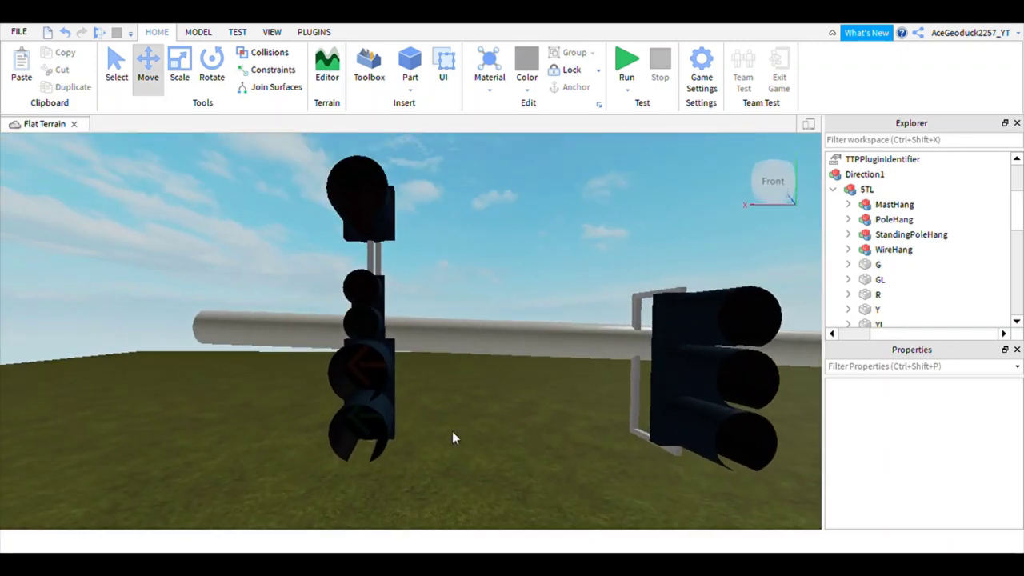
- Check the R part from the side and raise the Y part against the underside of the R section
click(878, 294)
right_drag(593, 251, 593, 251)
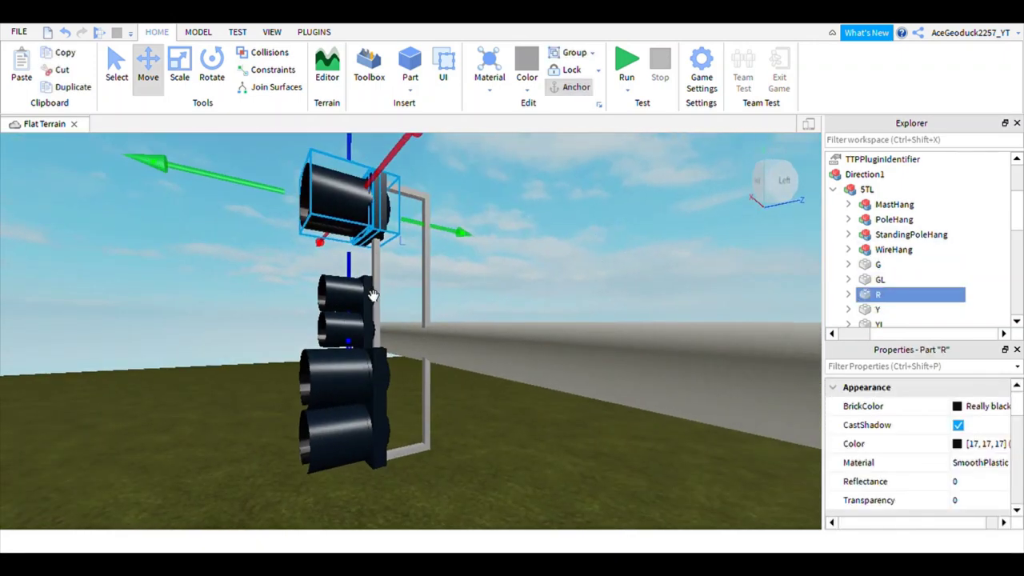
right_drag(372, 296, 372, 295)
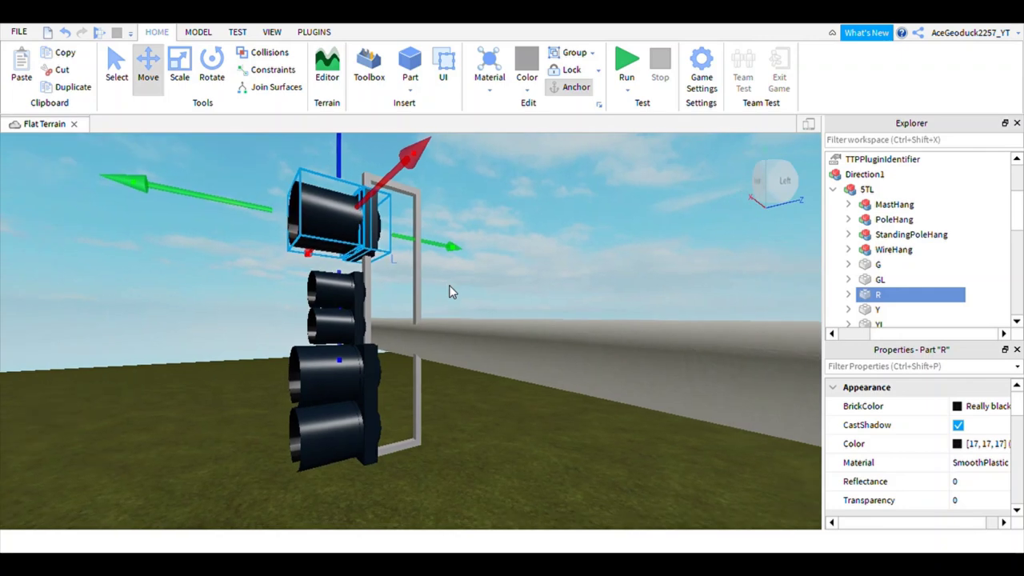
right_drag(448, 284, 551, 296)
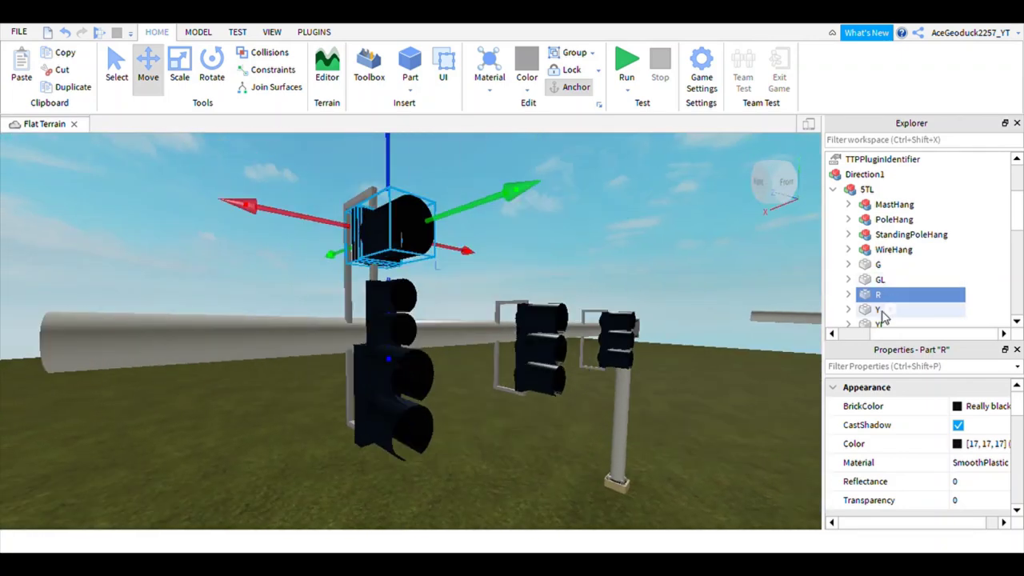
click(877, 310)
drag(422, 207, 414, 181)
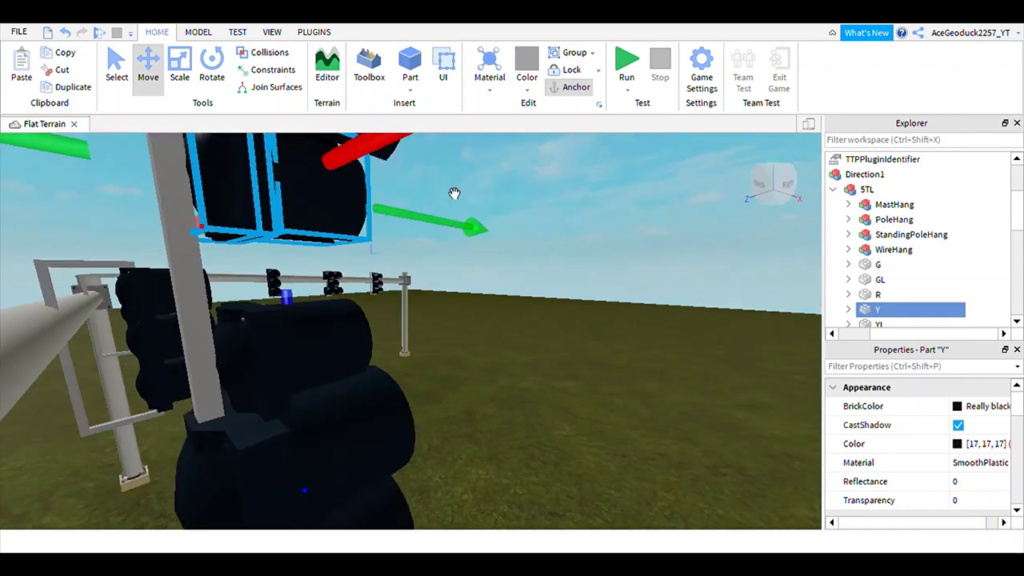
right_drag(455, 193, 487, 211)
scroll(487, 208, up, 3)
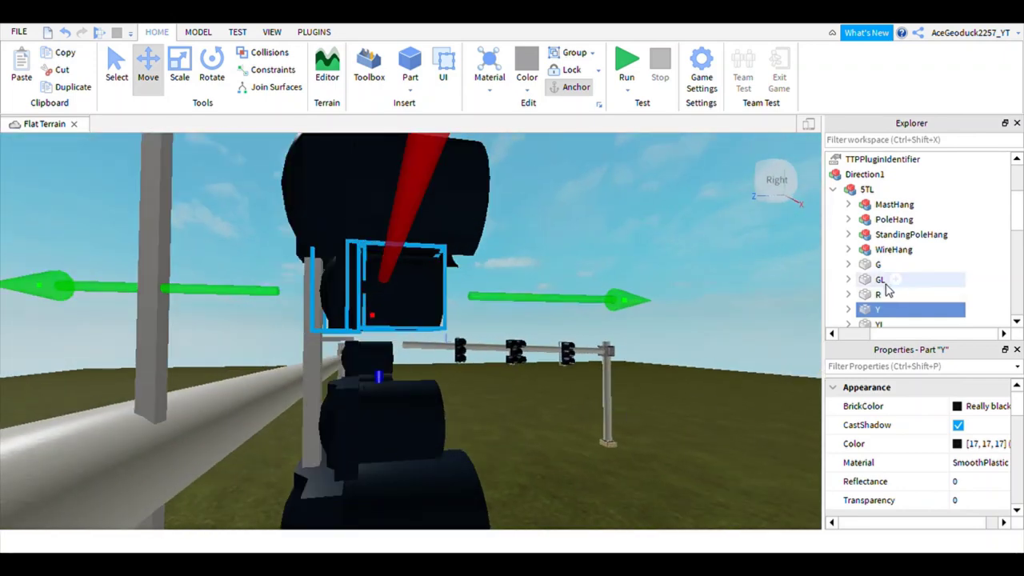
- Raise the G part of the 5TL signal until it meets the underside of the Y section
click(877, 266)
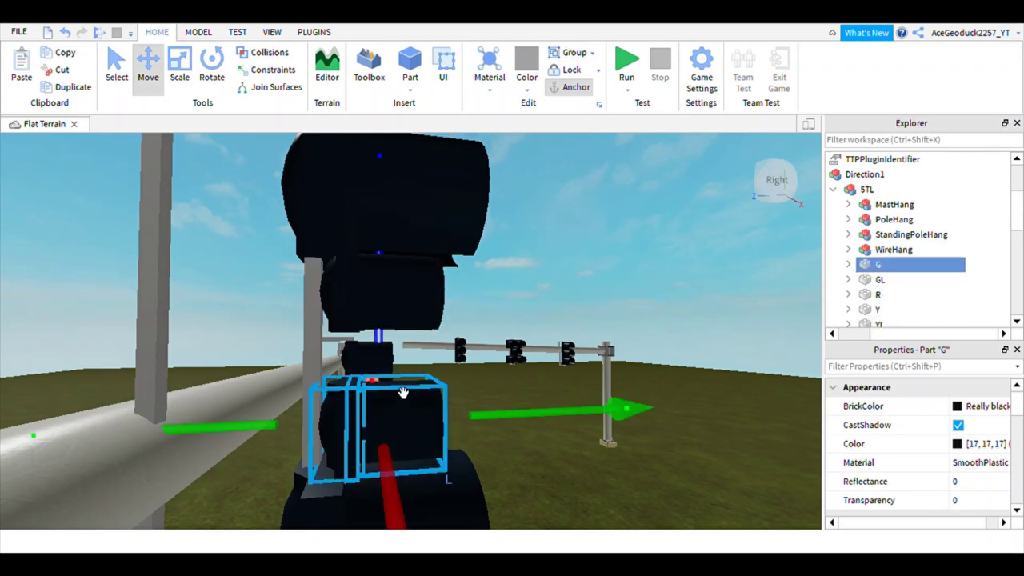
drag(403, 354, 407, 299)
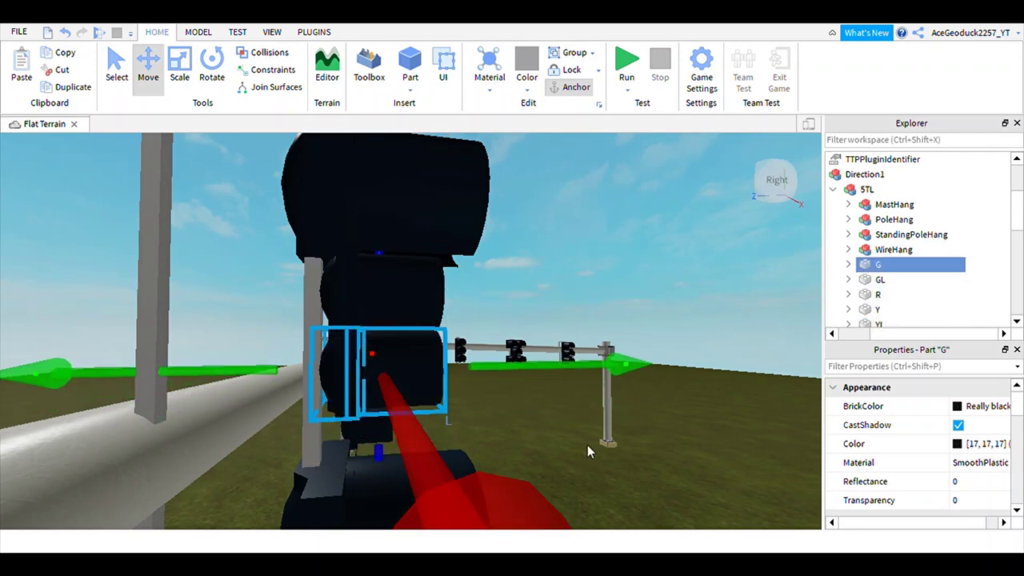
right_drag(587, 445, 595, 450)
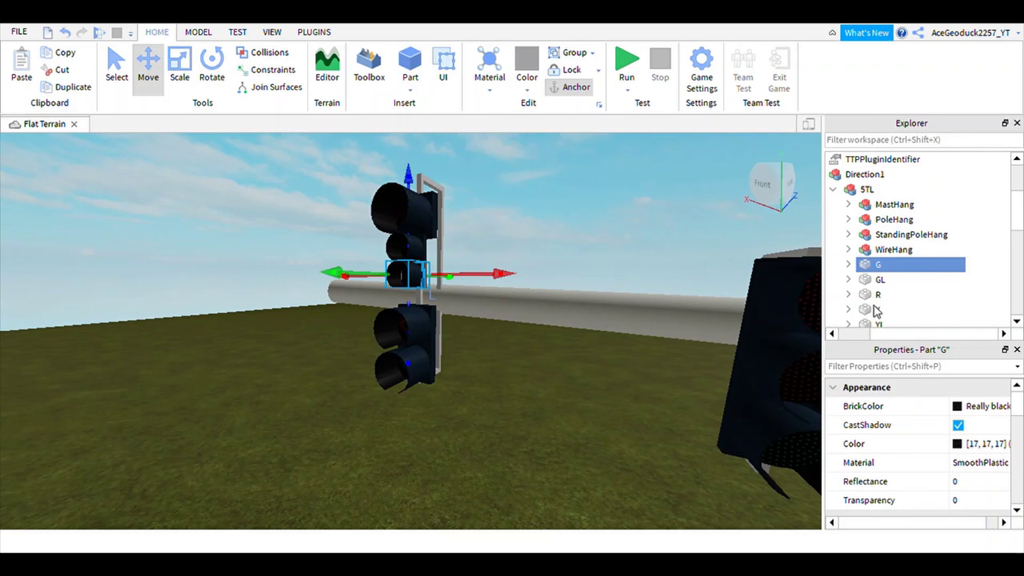
- Raise the YL part of the 5TL signal to the underside of the G section, and the GL part up beneath YL
click(878, 324)
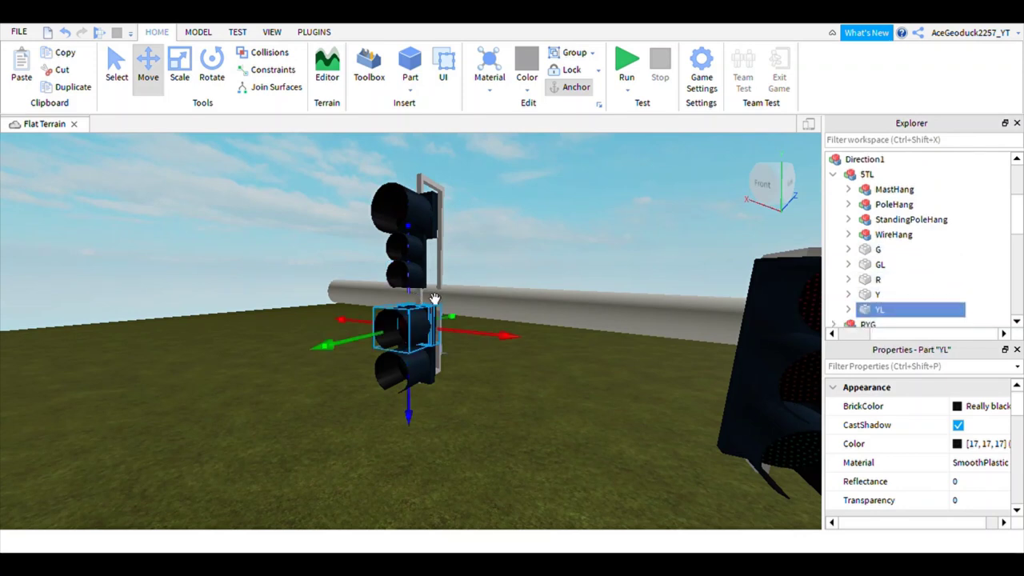
drag(437, 277, 435, 280)
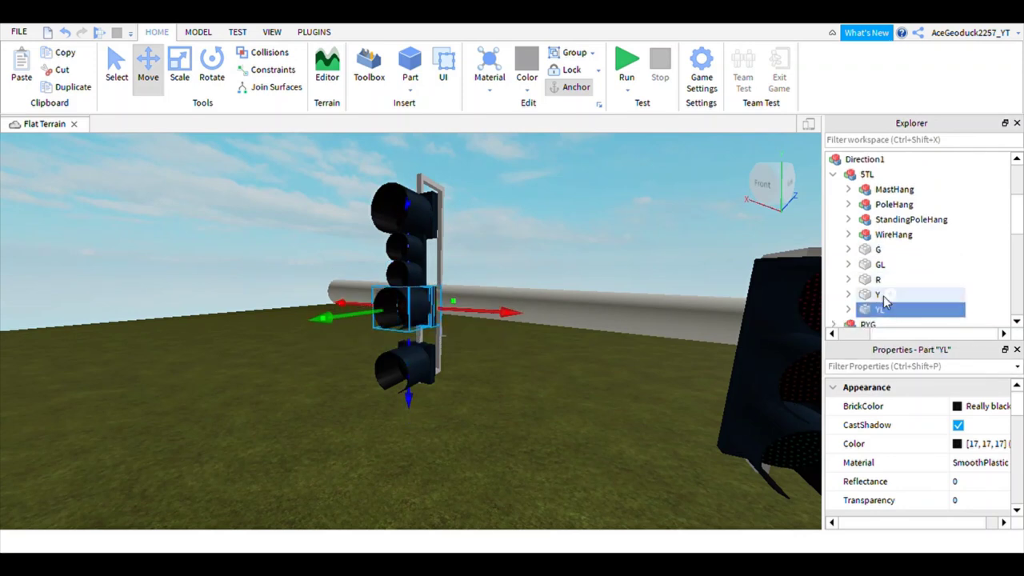
click(880, 264)
drag(431, 350, 427, 327)
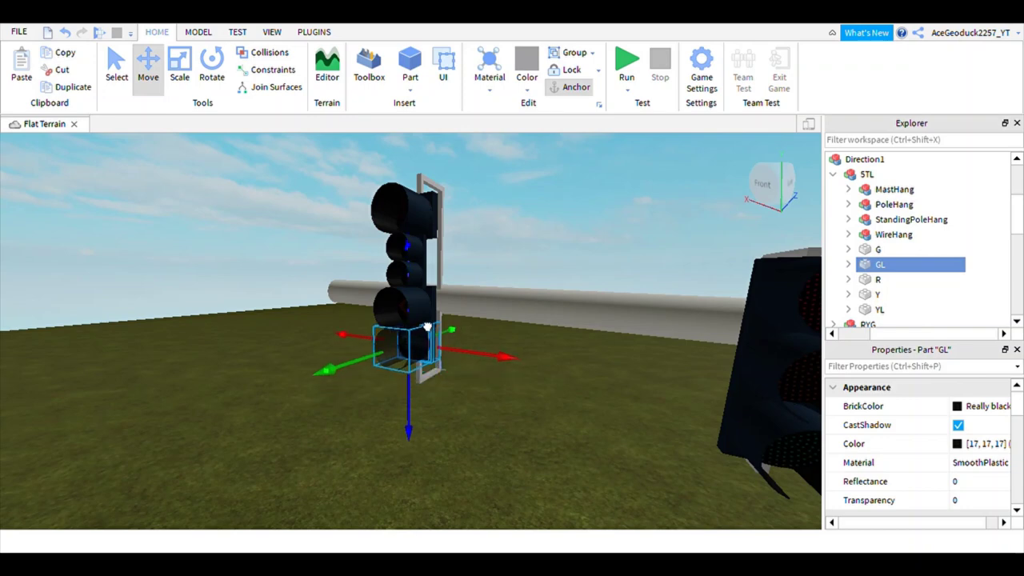
- Lower the GL part slightly with the Move tool so it no longer overlaps the YL section above it
scroll(429, 326, down, 4)
click(461, 413)
right_drag(461, 413, 461, 413)
scroll(461, 413, up, 4)
click(880, 264)
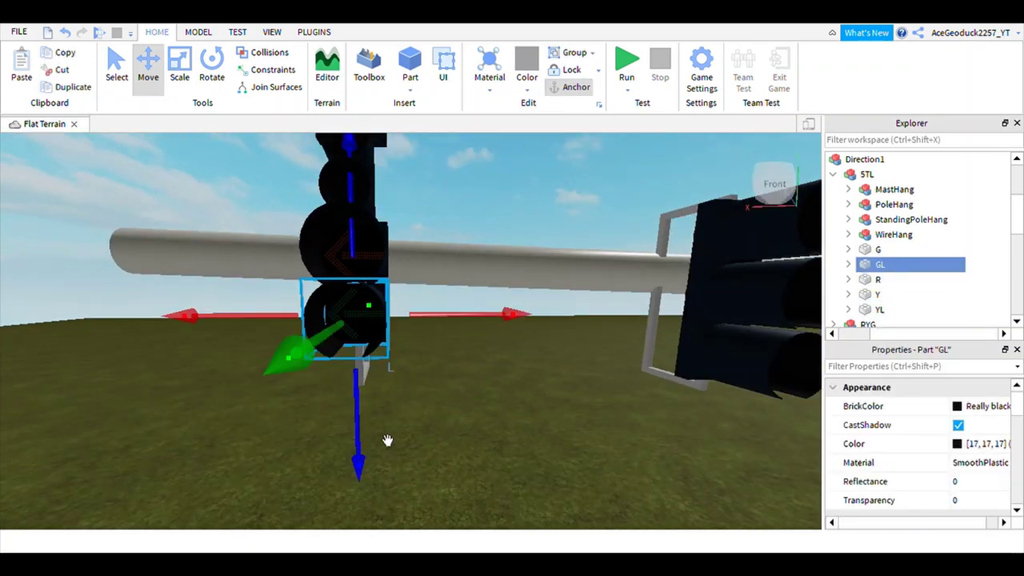
drag(384, 449, 387, 452)
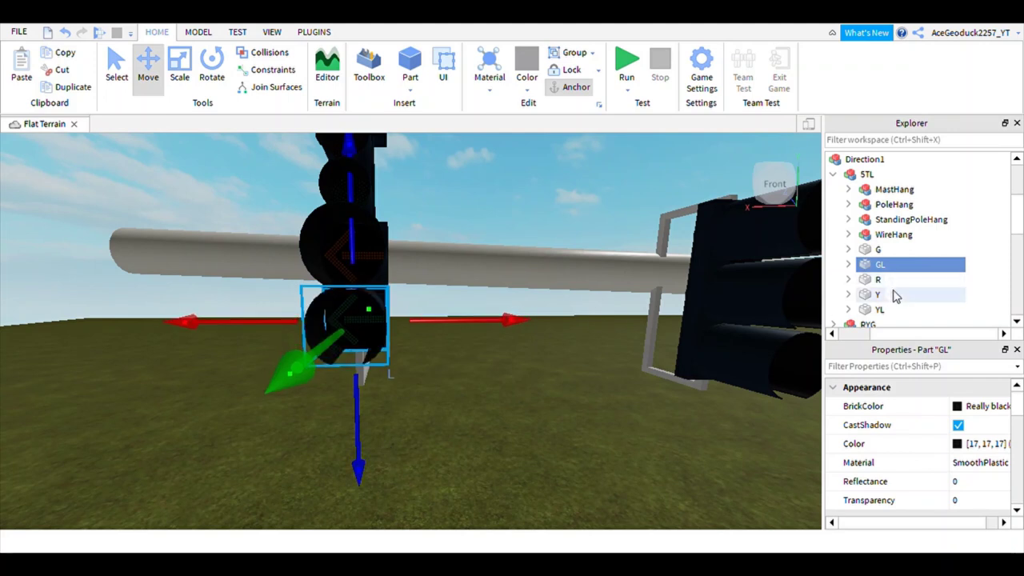
- Nudge the YL part down slightly below the small G section and readjust the GL part directly beneath it
click(880, 309)
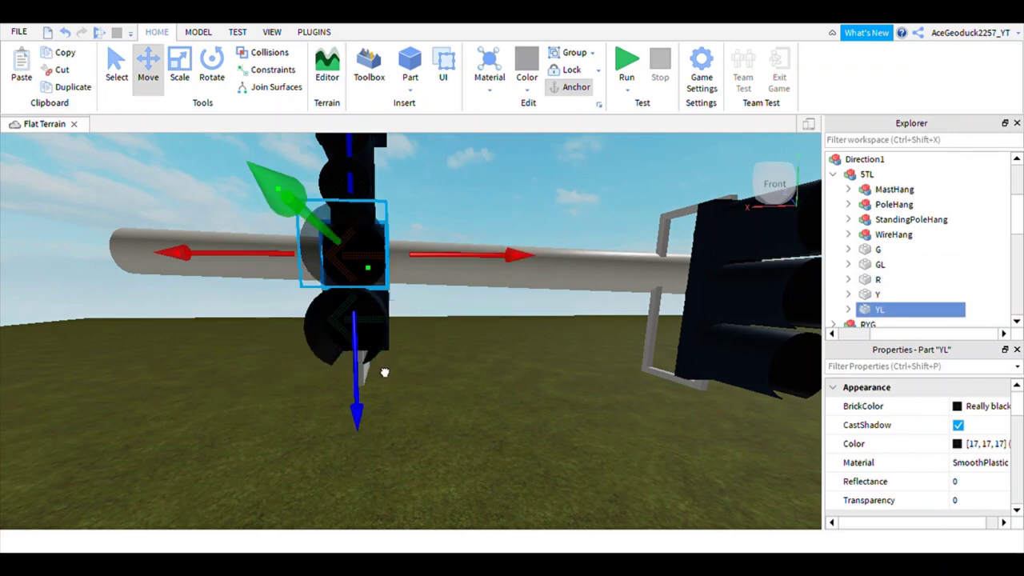
drag(384, 373, 387, 375)
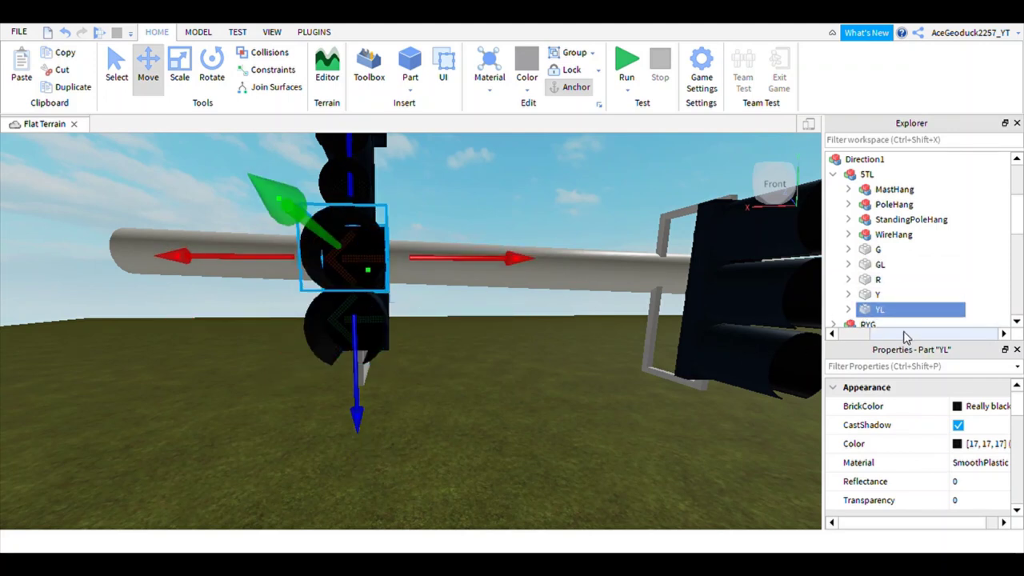
click(877, 249)
click(880, 264)
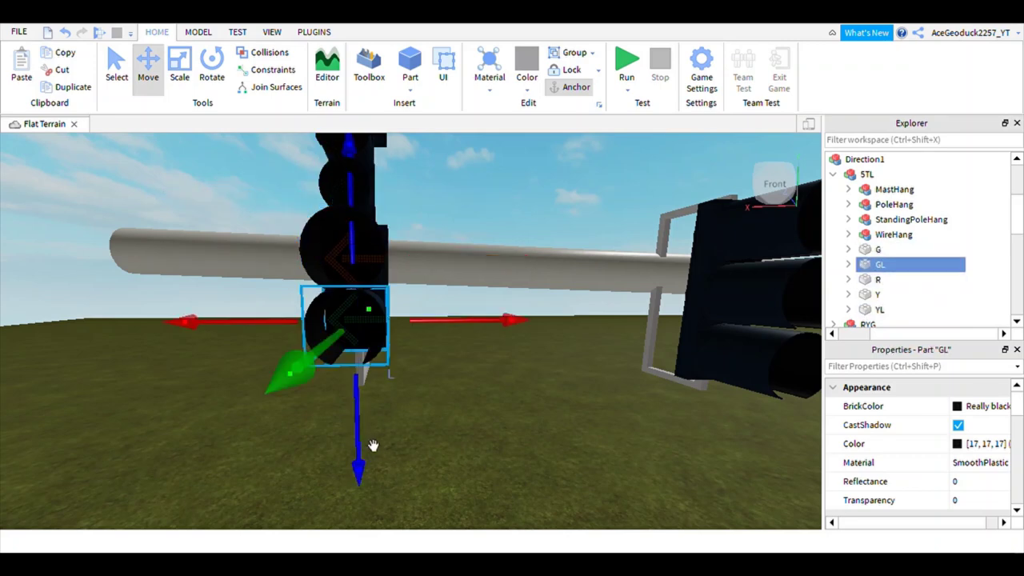
drag(372, 446, 383, 450)
- Examine the closed-up 5TL signal from the front and the side, comparing it with the other signals on the mast arm
click(453, 428)
key(s)
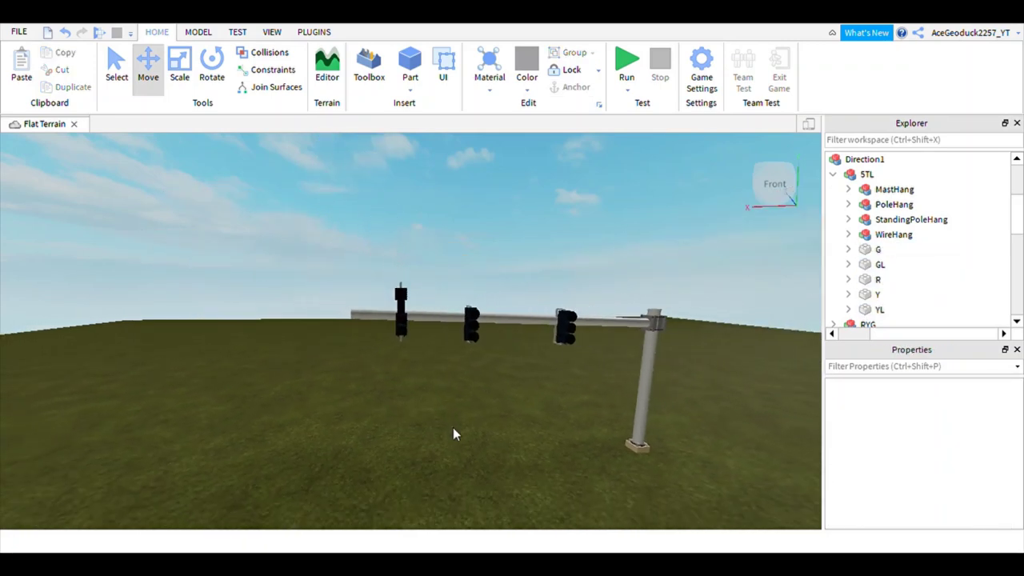
key(w)
key(a)
scroll(455, 434, down, 10)
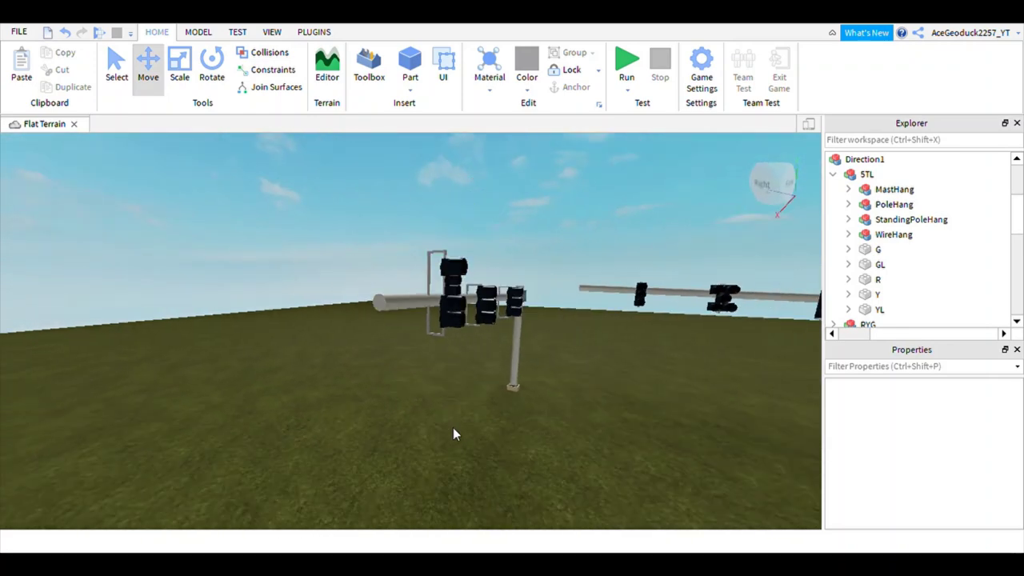
key(w)
right_drag(452, 428, 453, 427)
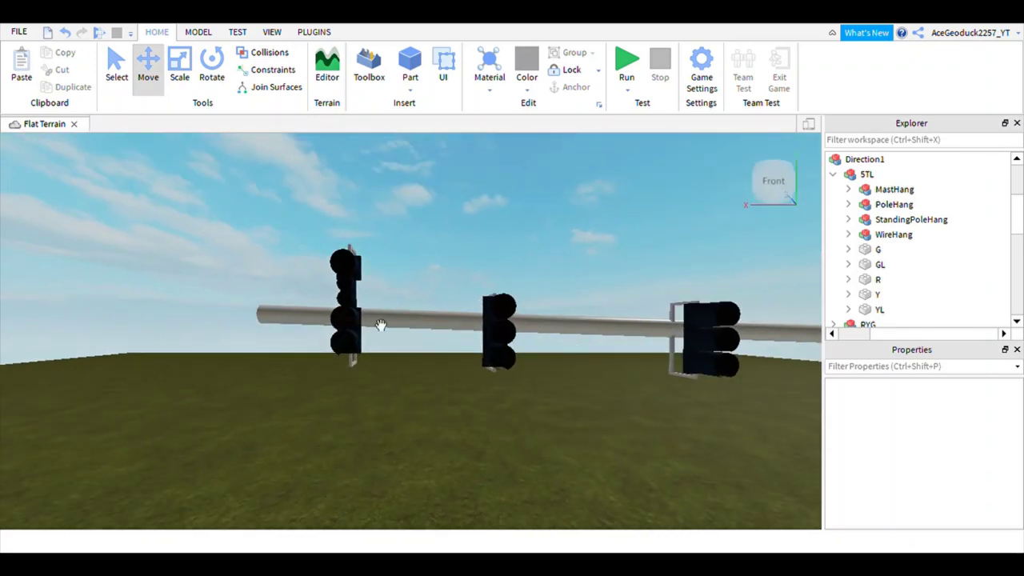
key(s)
key(a)
scroll(382, 328, up, 3)
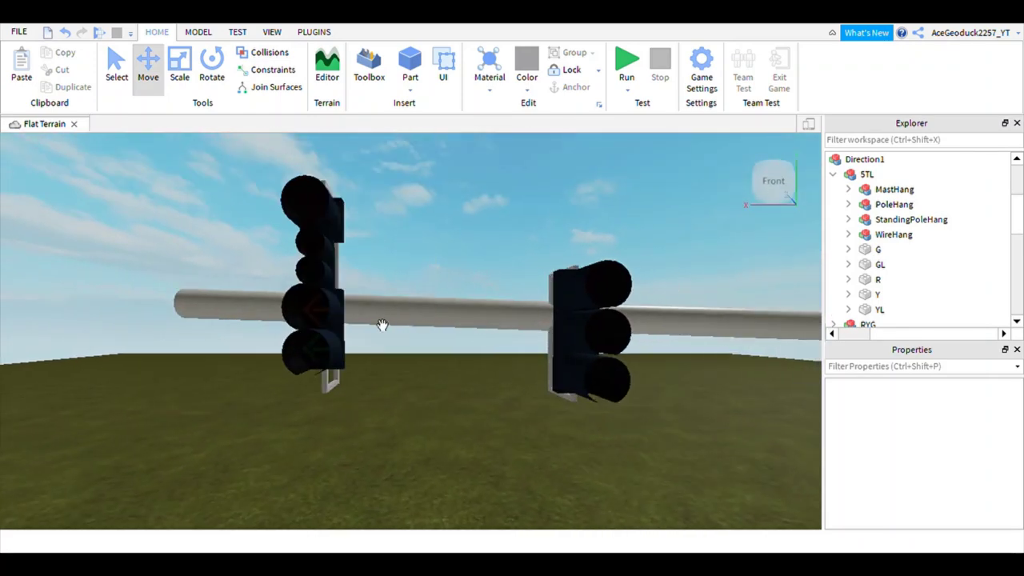
scroll(402, 313, down, 2)
click(371, 369)
click(361, 281)
key(d)
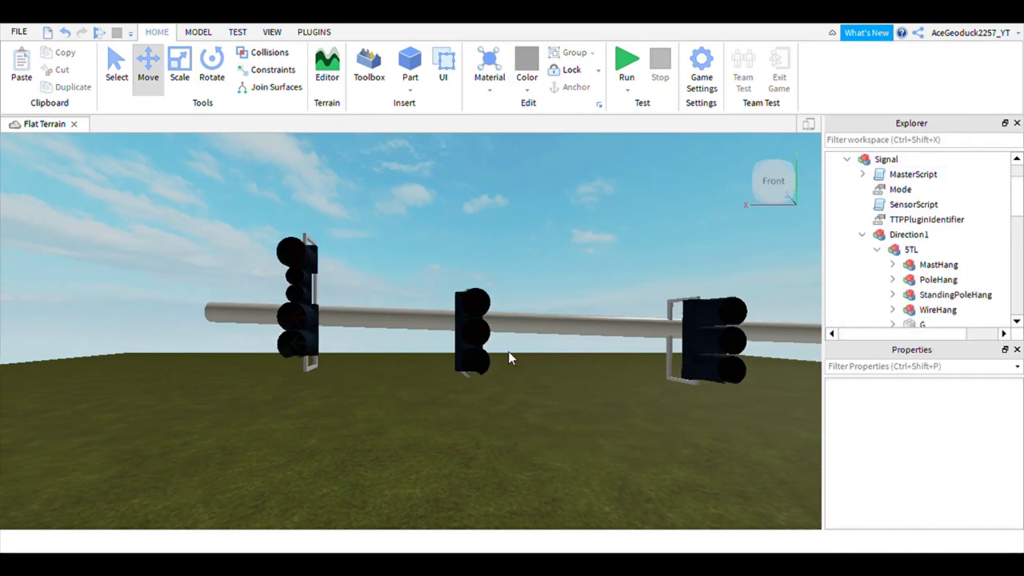